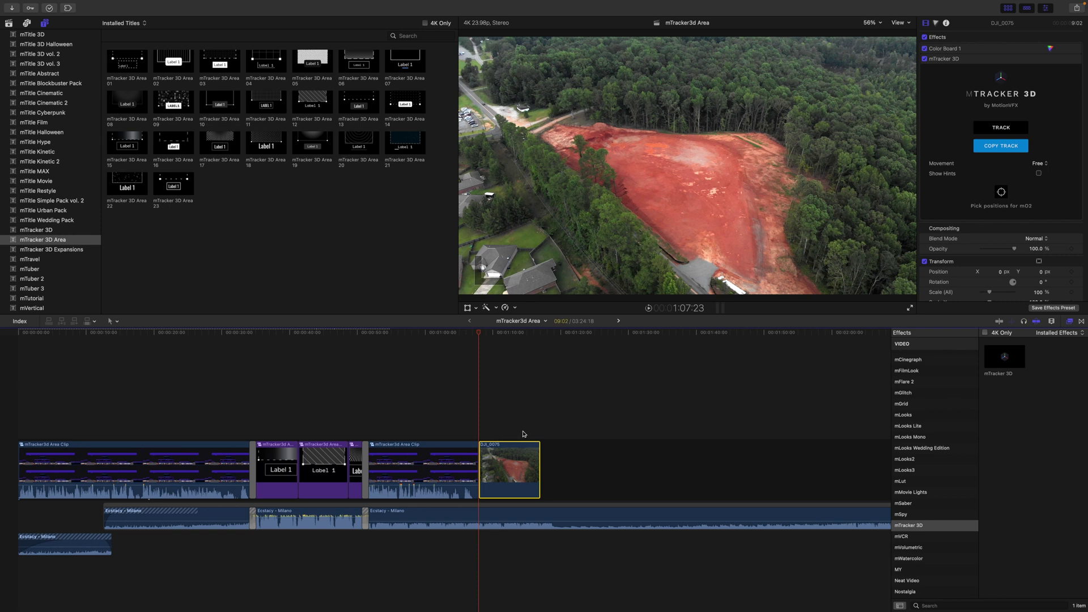
# Copy the mTracker 3D track from the DJI_0075 clip and place the mTracker 3D Area 11 title above that clip.
pyautogui.click(997, 147)
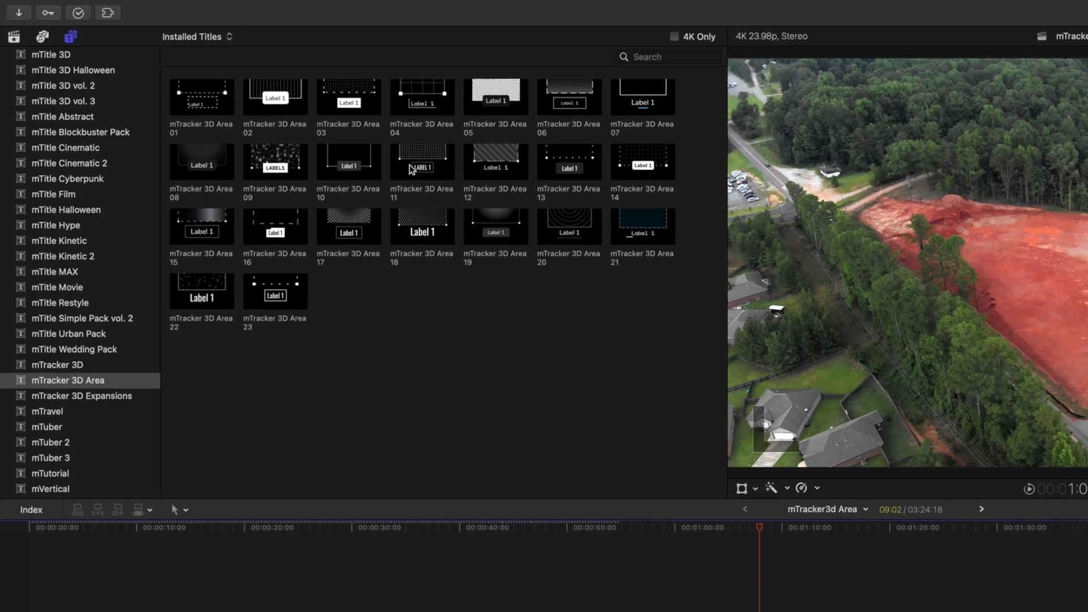
pyautogui.moveTo(432, 168); pyautogui.dragTo(478, 243)
pyautogui.moveTo(297, 151); pyautogui.dragTo(538, 434)
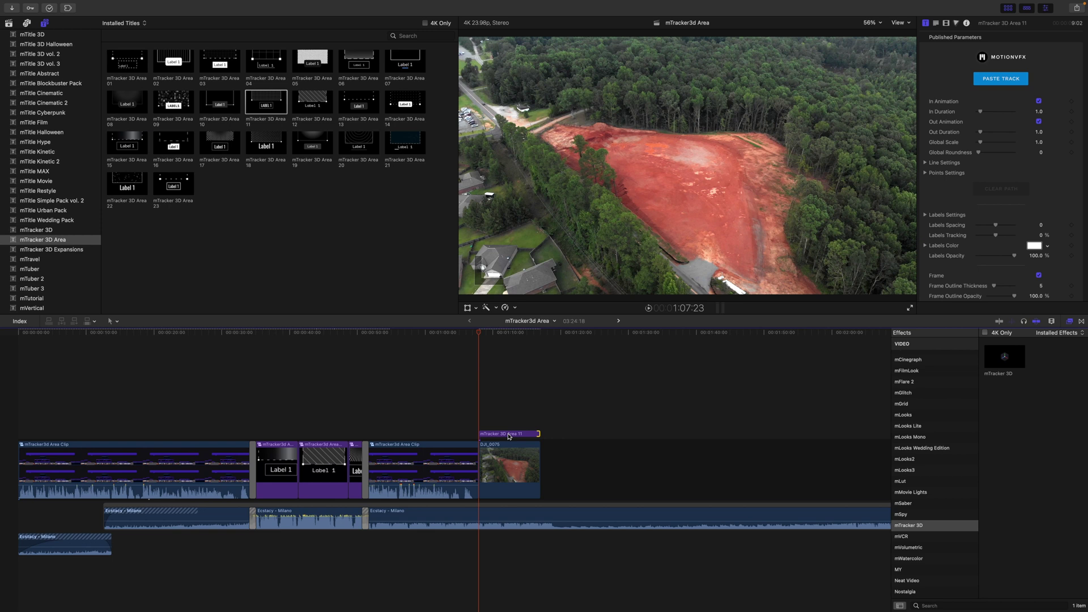
# Paste the copied tracking data into the mTracker 3D Area 11 title.
pyautogui.click(508, 436)
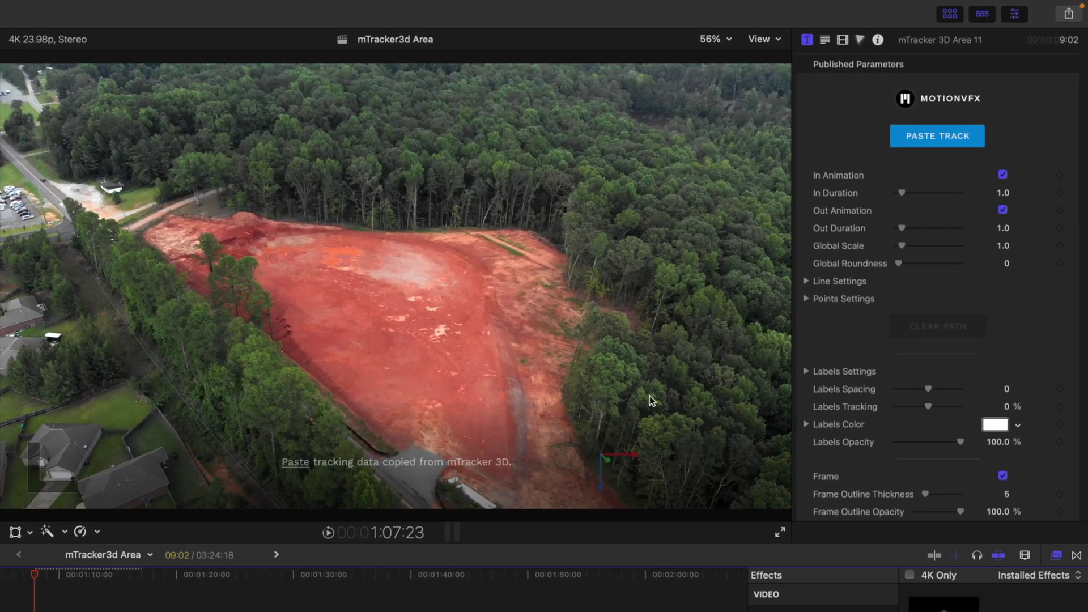
pyautogui.click(947, 137)
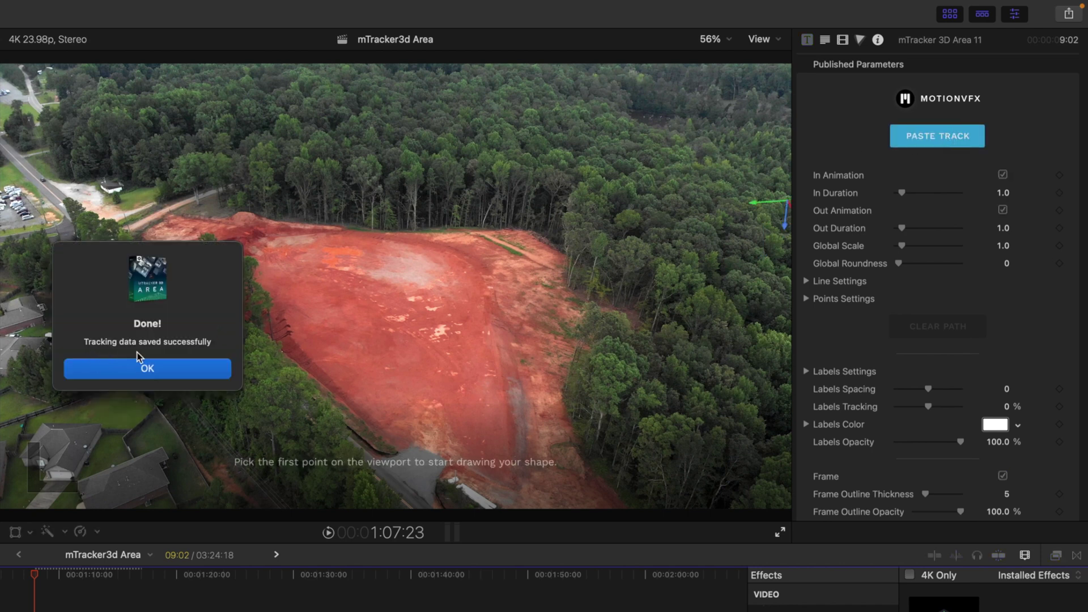
pyautogui.click(169, 370)
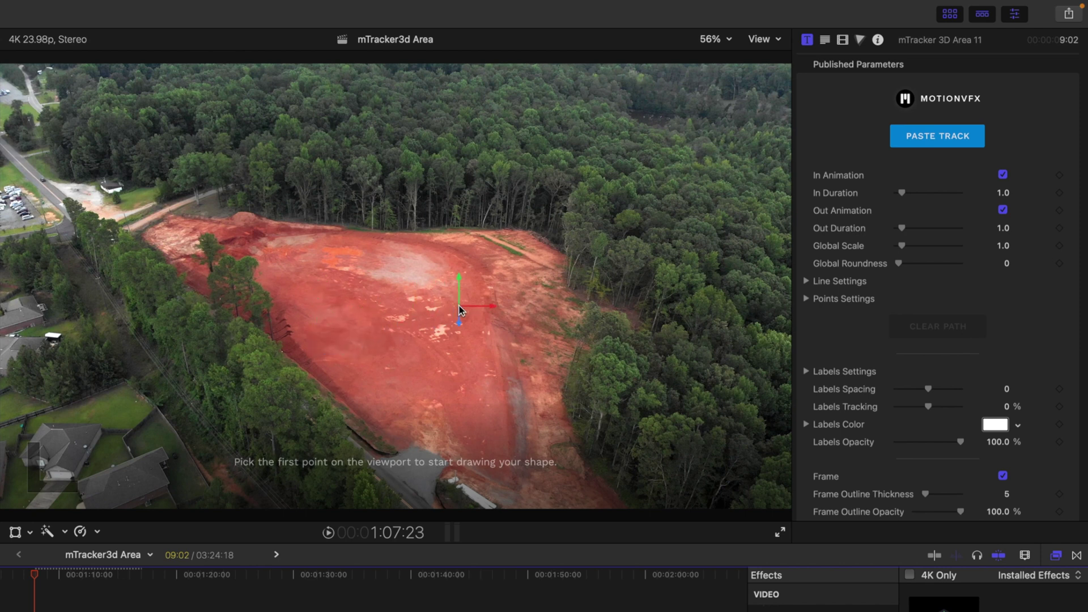
# Outline the red dirt lot with a closed path of 14 points, starting and ending at its near corner beside the road.
pyautogui.click(381, 450)
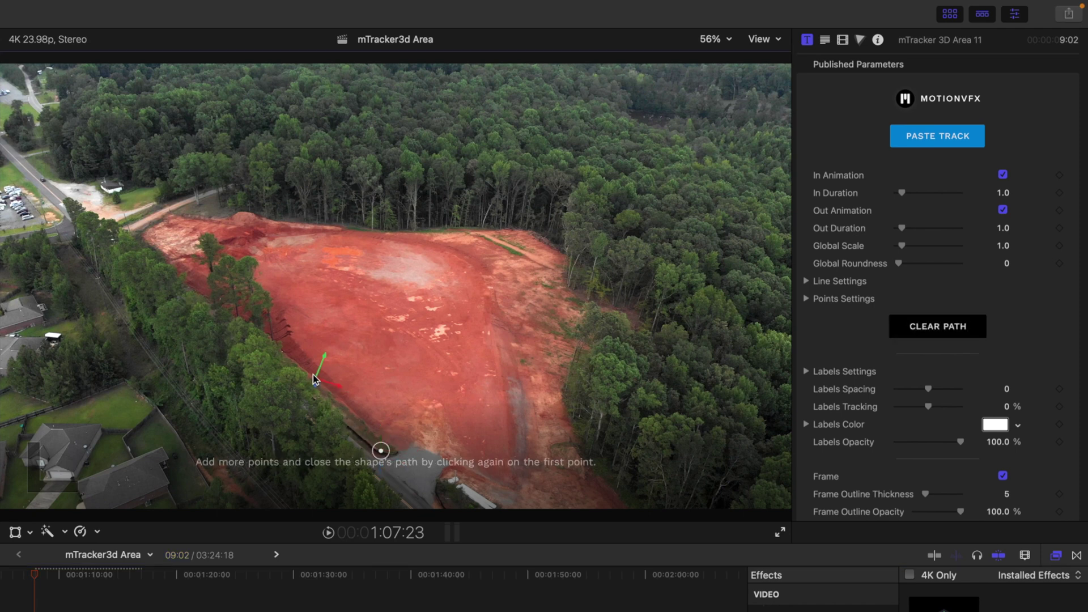
pyautogui.click(301, 366)
pyautogui.click(193, 293)
pyautogui.click(142, 235)
pyautogui.click(172, 216)
pyautogui.click(228, 219)
pyautogui.click(335, 229)
pyautogui.click(444, 230)
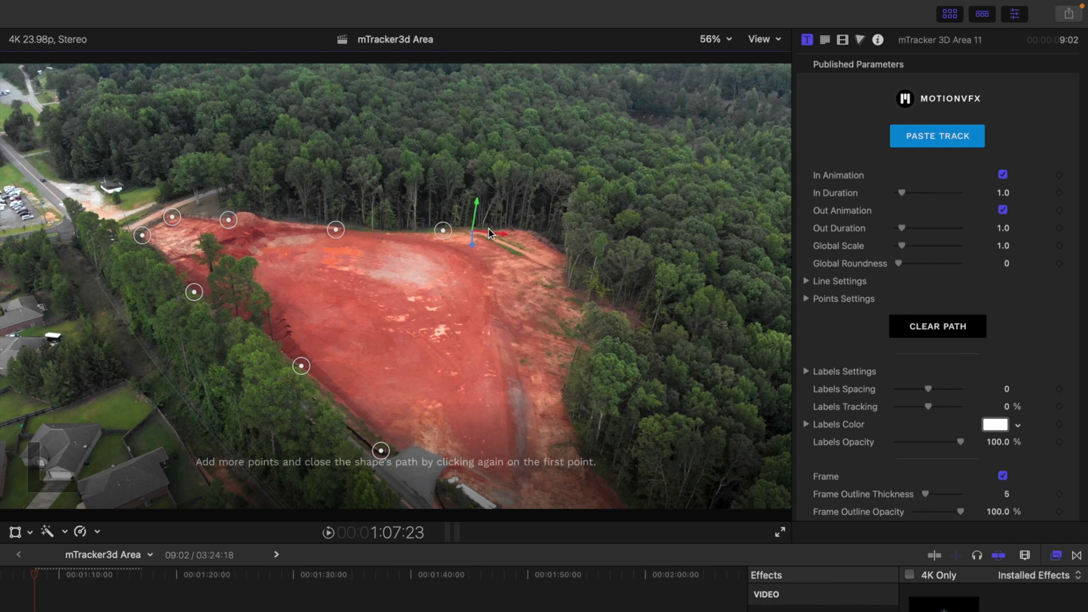
pyautogui.click(528, 228)
pyautogui.click(566, 267)
pyautogui.click(564, 365)
pyautogui.click(567, 425)
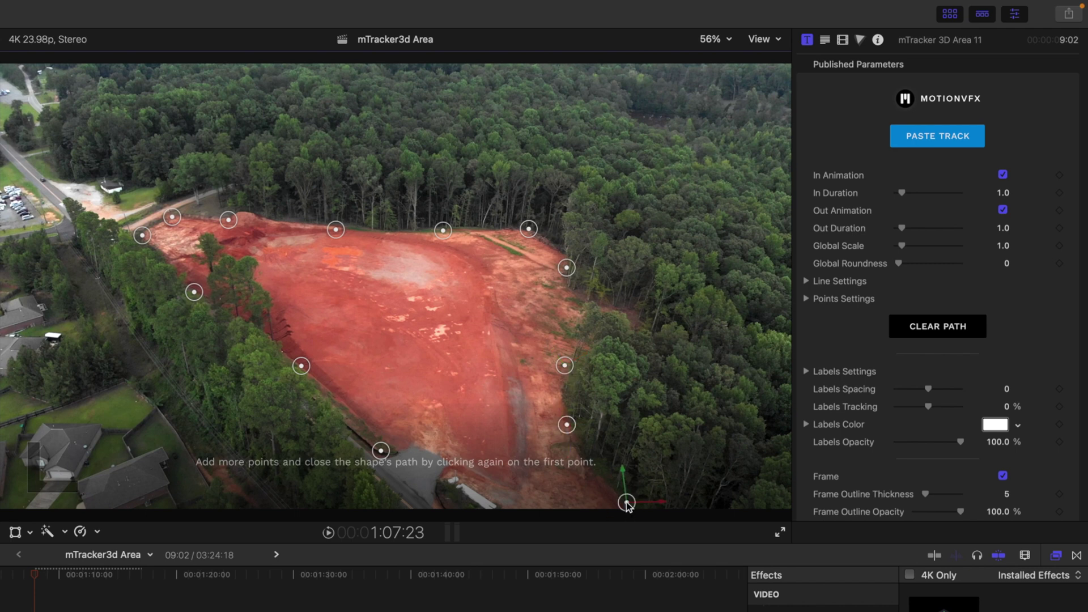
pyautogui.click(627, 502)
pyautogui.click(502, 507)
pyautogui.click(381, 450)
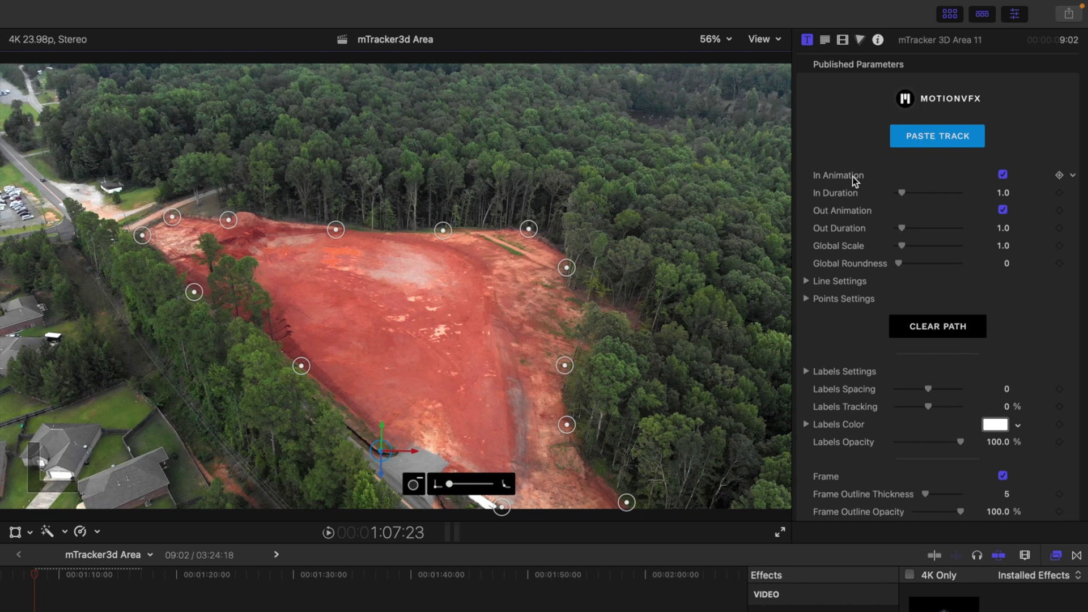
# Turn off the title's In Animation and move the playhead to 1:09:11.
pyautogui.click(1002, 175)
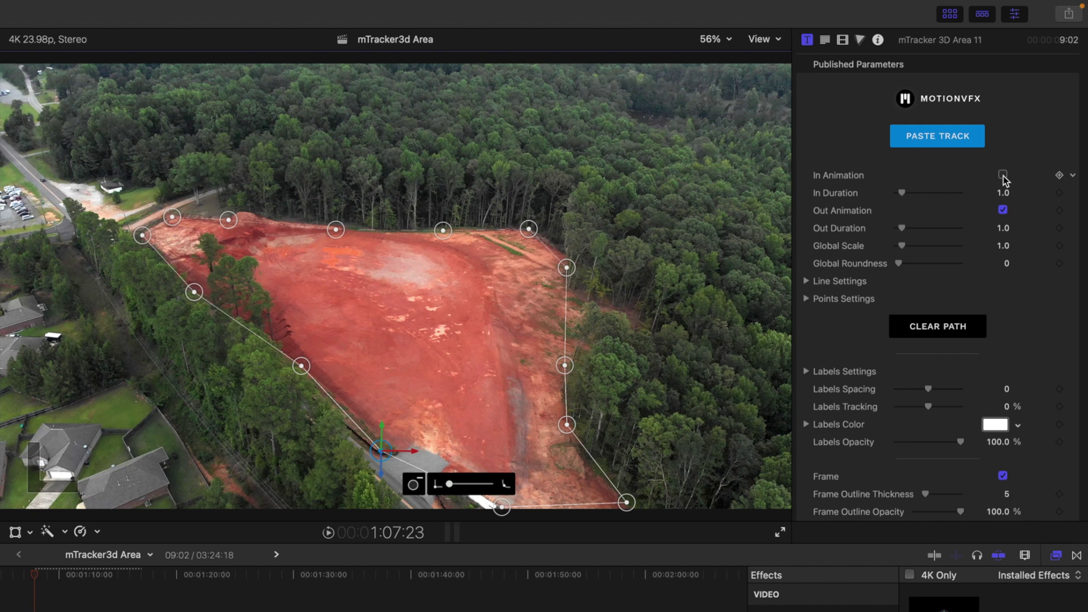
pyautogui.click(38, 581)
pyautogui.moveTo(38, 581)
pyautogui.mouseDown()
pyautogui.moveTo(135, 583)
pyautogui.moveTo(53, 580)
pyautogui.mouseUp()
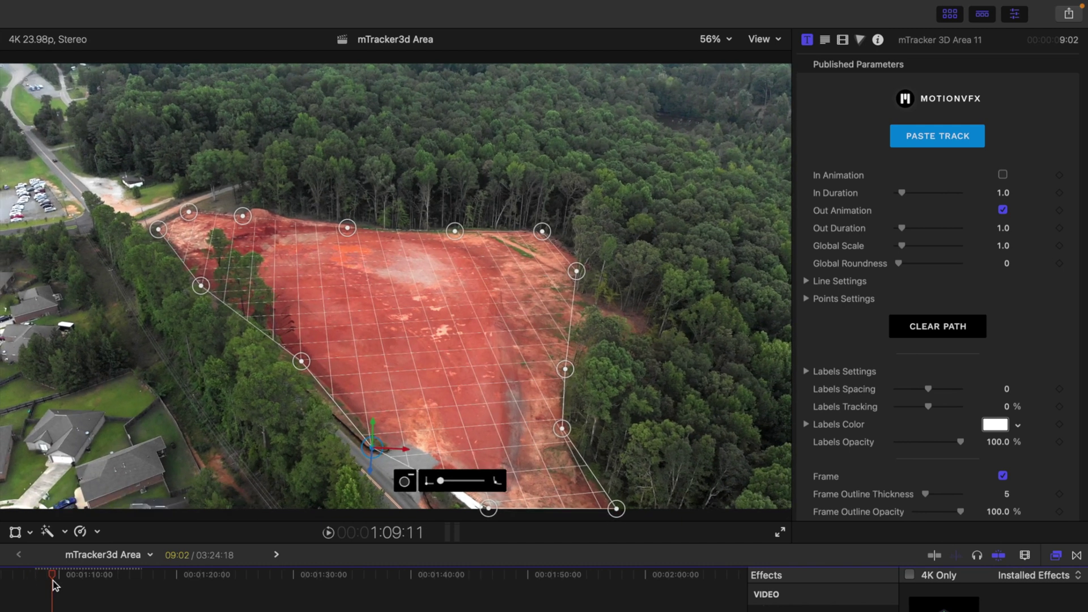
# Delete the path point midway along the roadside tree line and undo the deletion.
pyautogui.click(301, 361)
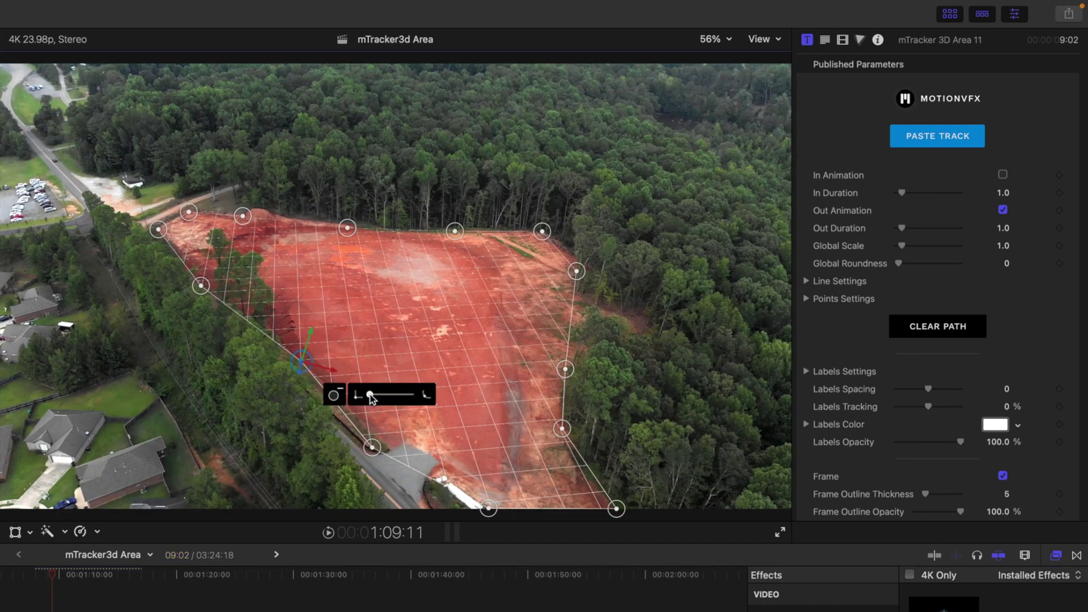
pyautogui.click(335, 396)
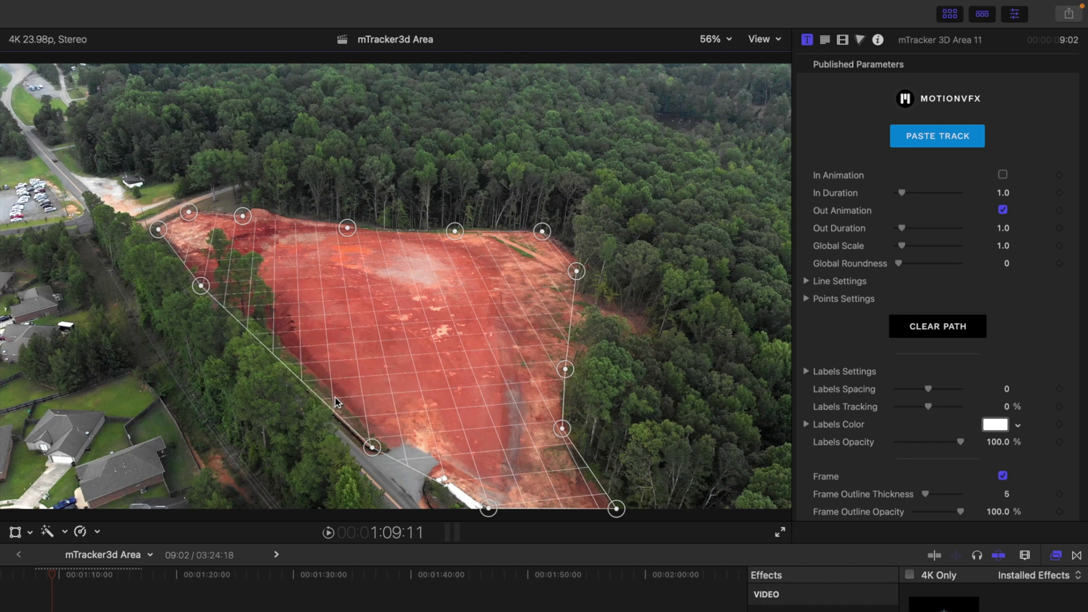
pyautogui.press('super+z')
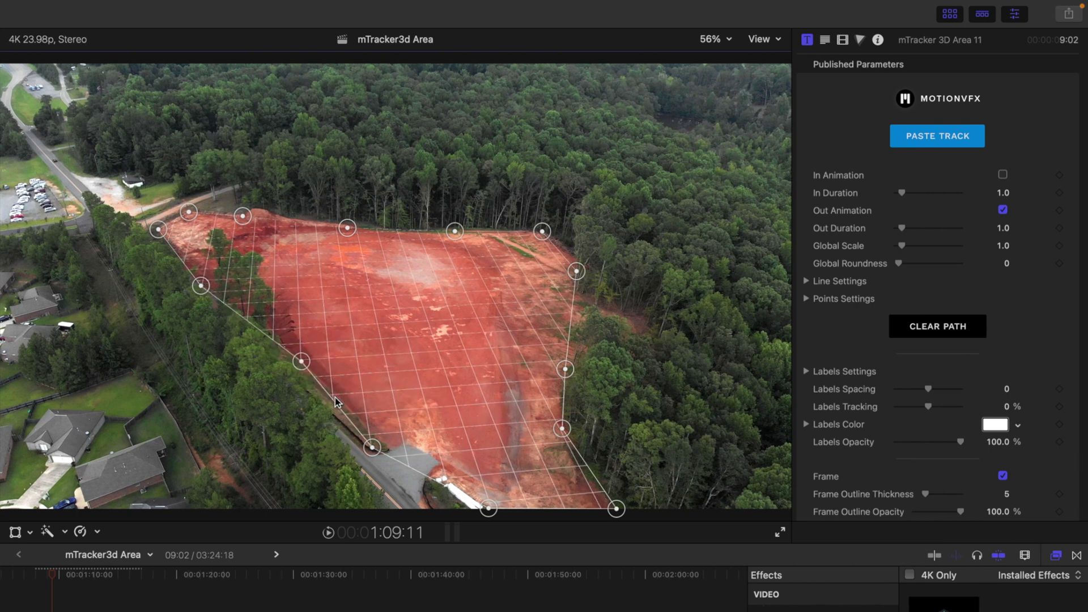
# Set the corner rounding of the path's far right corner point to maximum and nudge the point slightly outward.
pyautogui.click(301, 361)
pyautogui.moveTo(371, 397)
pyautogui.mouseDown()
pyautogui.moveTo(428, 396)
pyautogui.moveTo(357, 399)
pyautogui.mouseUp()
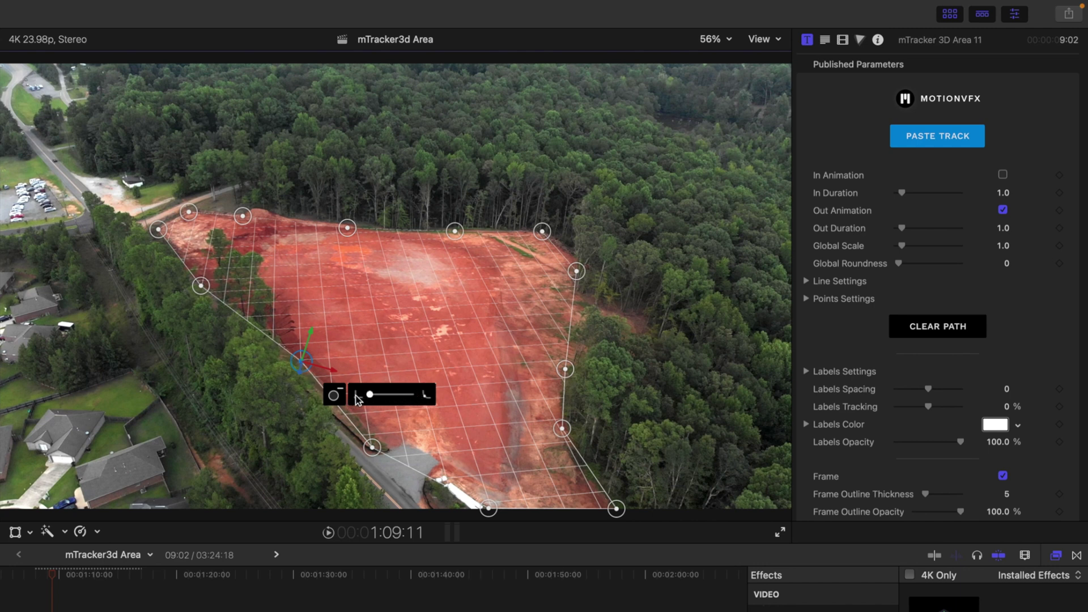
pyautogui.click(553, 249)
pyautogui.click(542, 232)
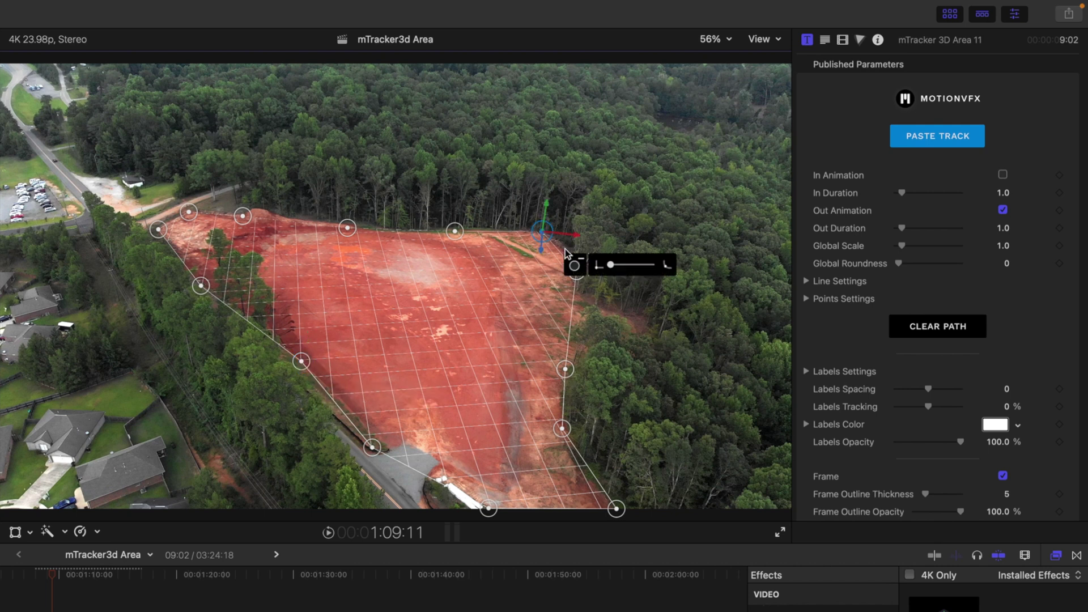
pyautogui.moveTo(614, 269); pyautogui.dragTo(667, 267)
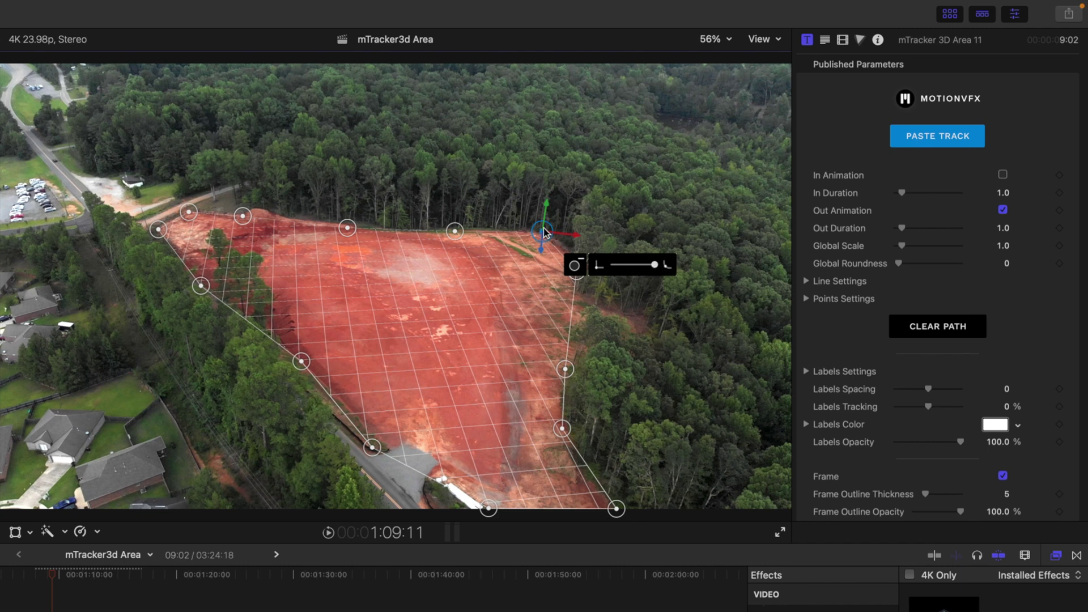
pyautogui.moveTo(546, 227); pyautogui.dragTo(548, 227)
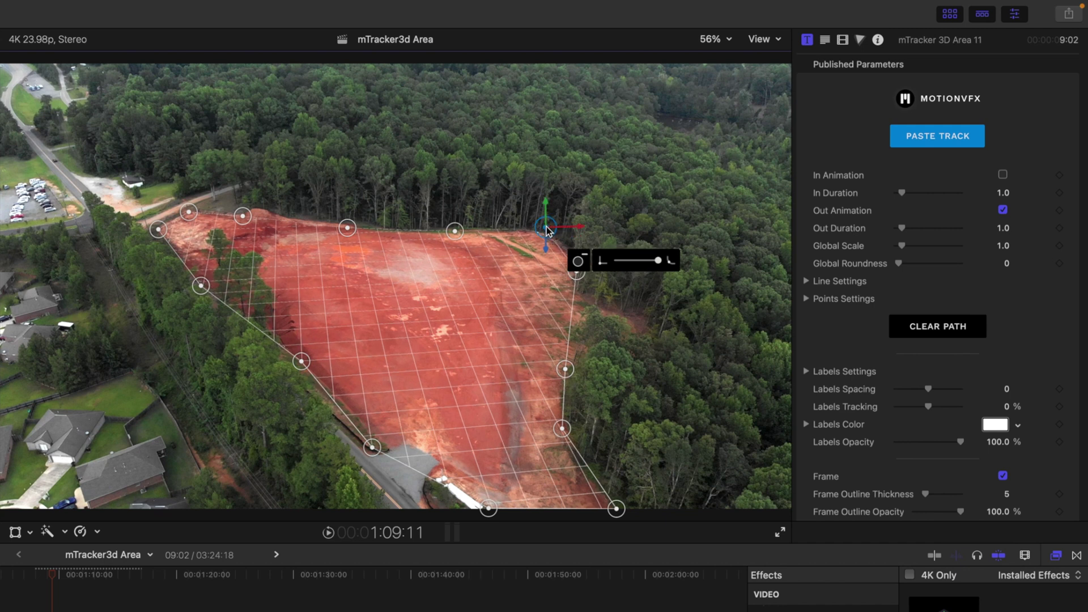
pyautogui.moveTo(548, 231); pyautogui.dragTo(549, 230)
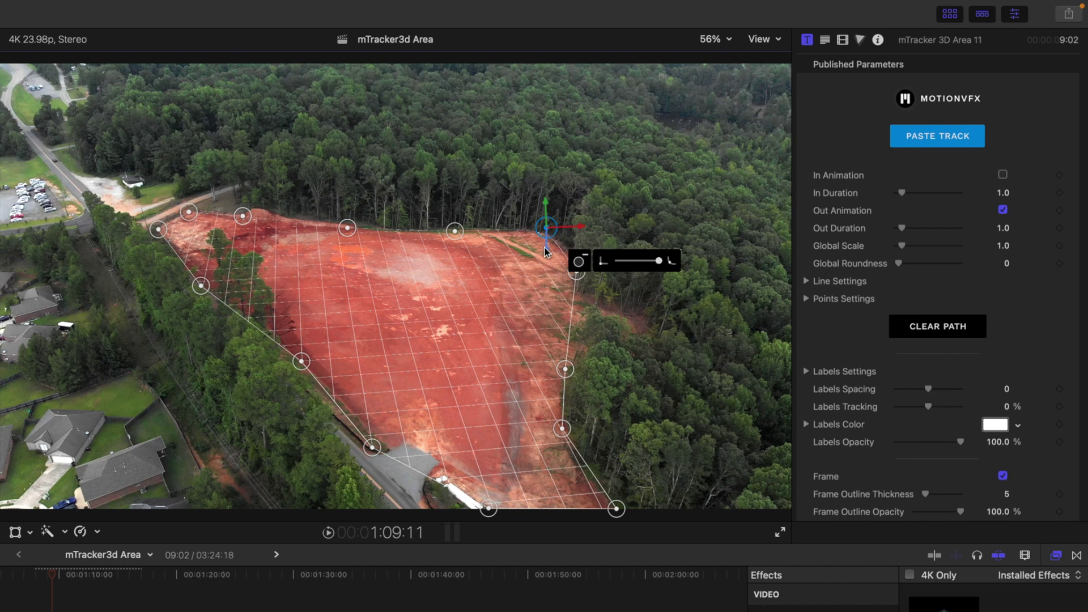
# Raise the far right corner point along its vertical axis, check it at 1:12:11, and lower it back to the ground.
pyautogui.moveTo(547, 206); pyautogui.dragTo(541, 122)
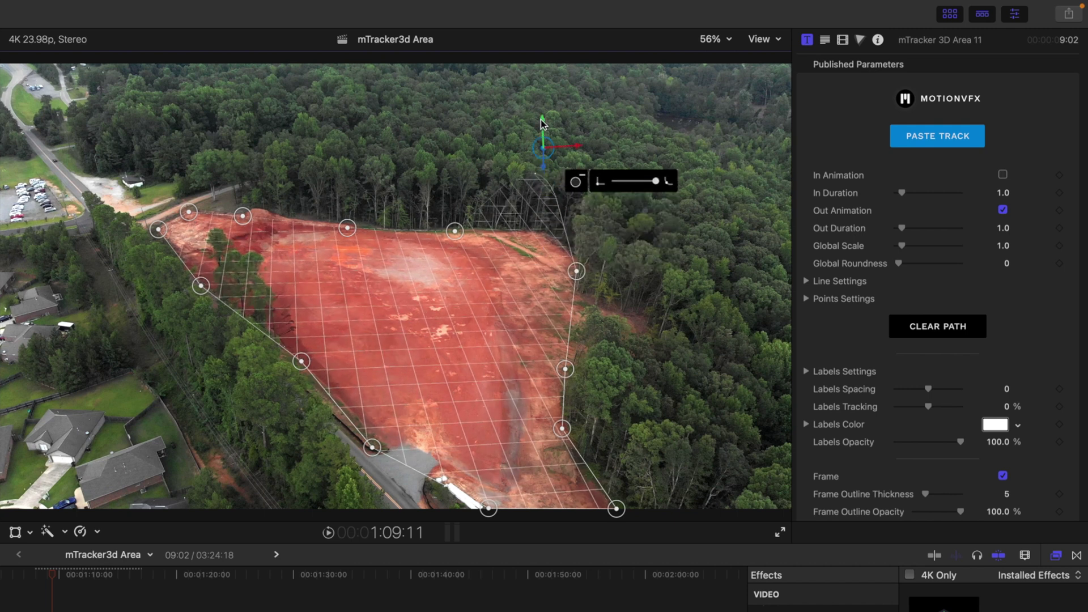
pyautogui.moveTo(541, 122)
pyautogui.mouseDown()
pyautogui.moveTo(544, 155)
pyautogui.moveTo(542, 112)
pyautogui.mouseUp()
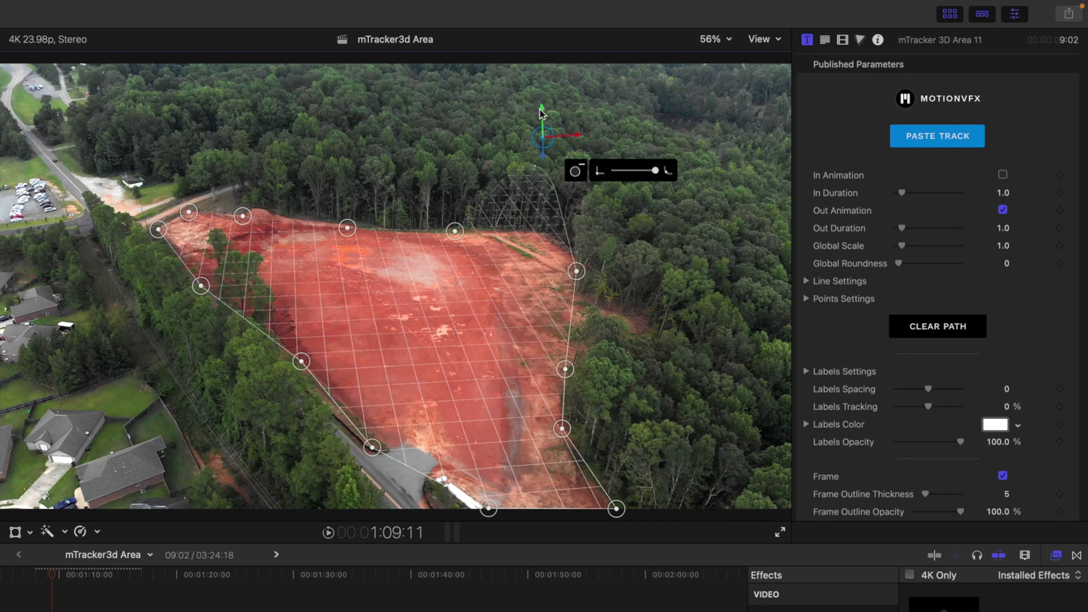
pyautogui.click(51, 574)
pyautogui.moveTo(50, 574); pyautogui.dragTo(89, 577)
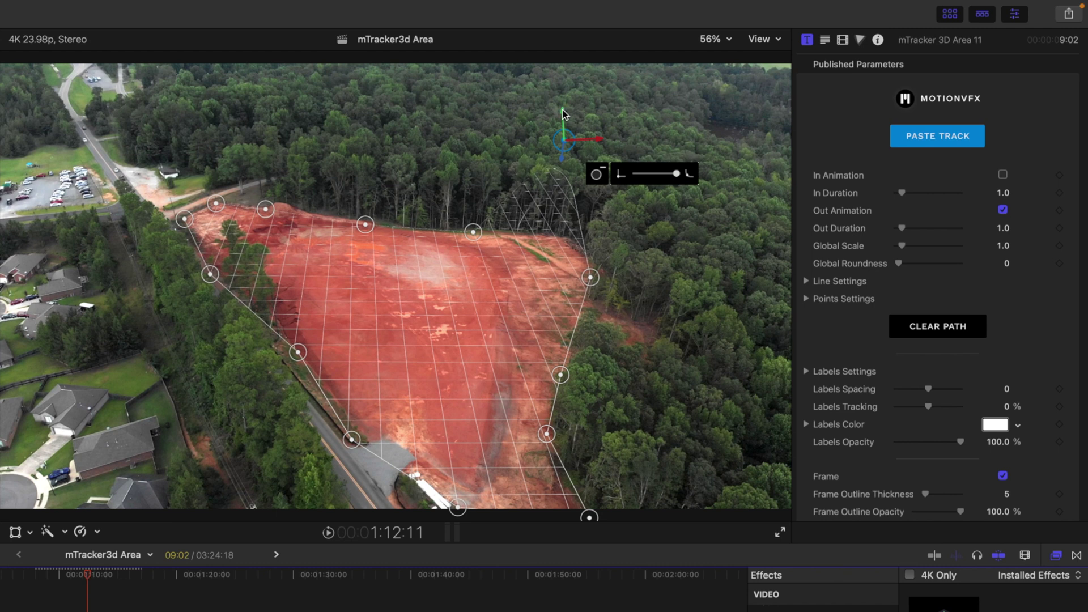
pyautogui.moveTo(563, 114); pyautogui.dragTo(560, 210)
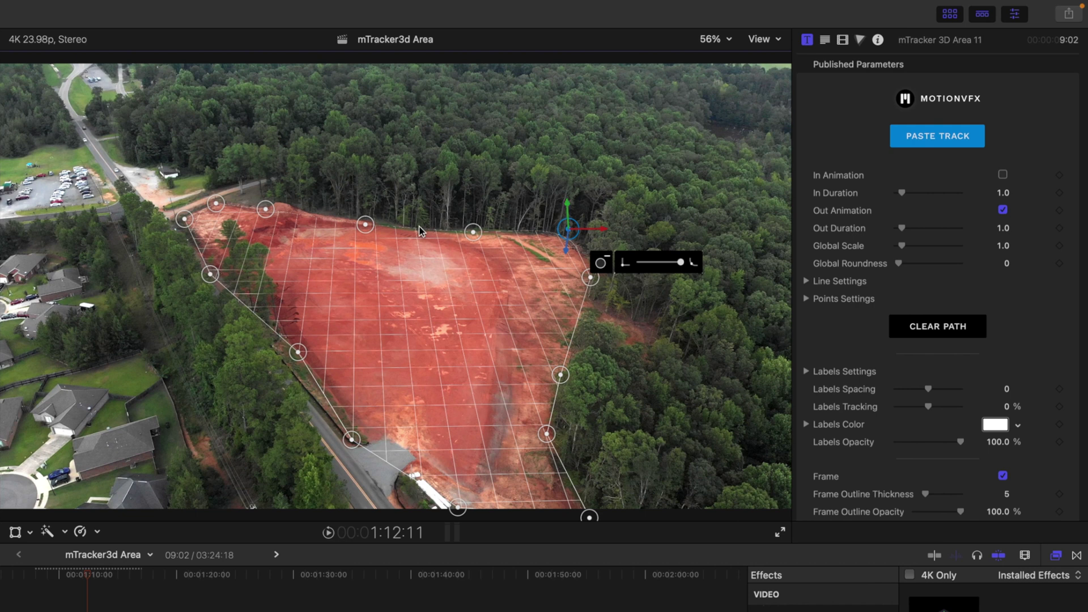
# Add an extra path point on the lot's far edge and delete it again.
pyautogui.moveTo(420, 229)
pyautogui.moveTo(320, 216)
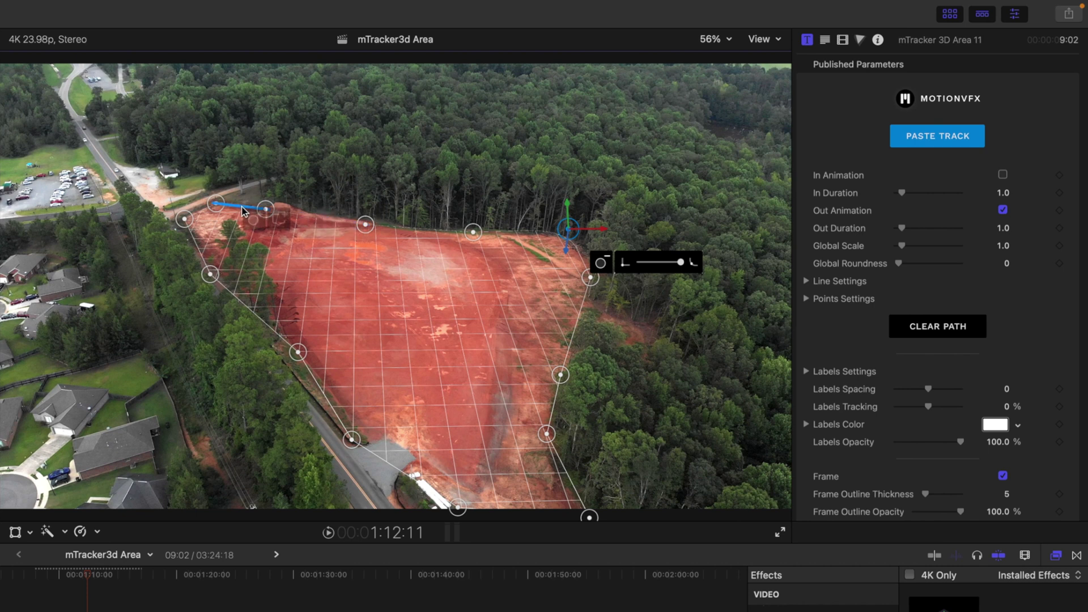
pyautogui.moveTo(198, 212)
pyautogui.moveTo(247, 309)
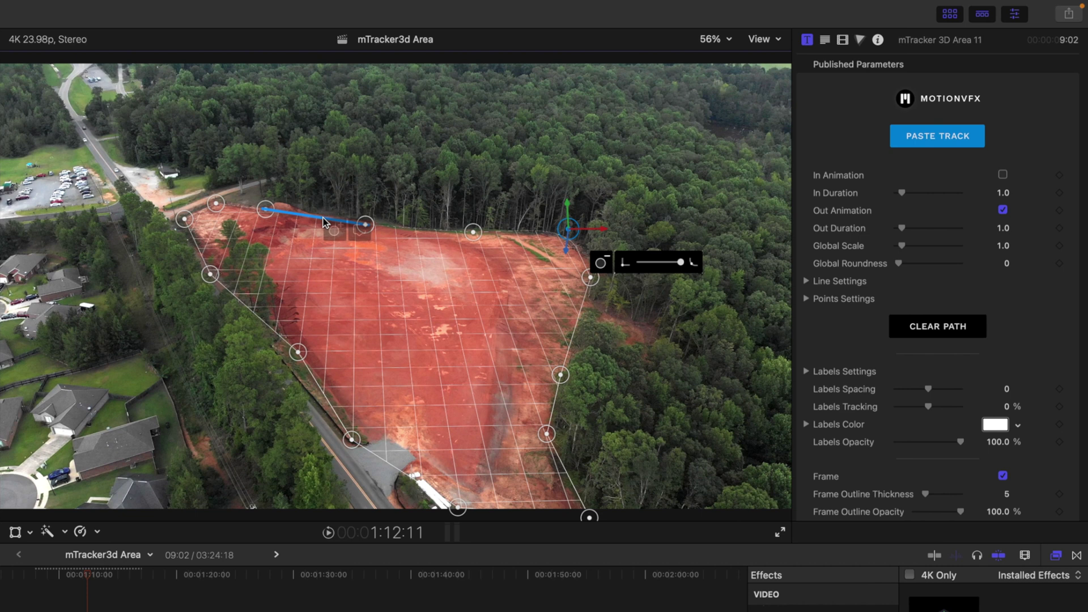
pyautogui.click(323, 217)
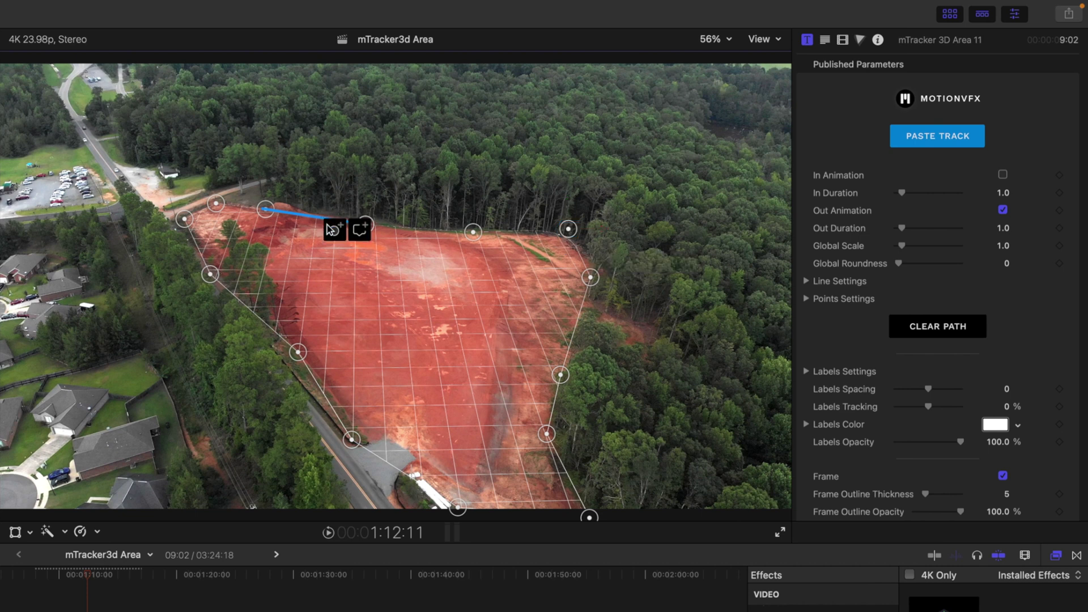
pyautogui.click(334, 232)
pyautogui.click(324, 218)
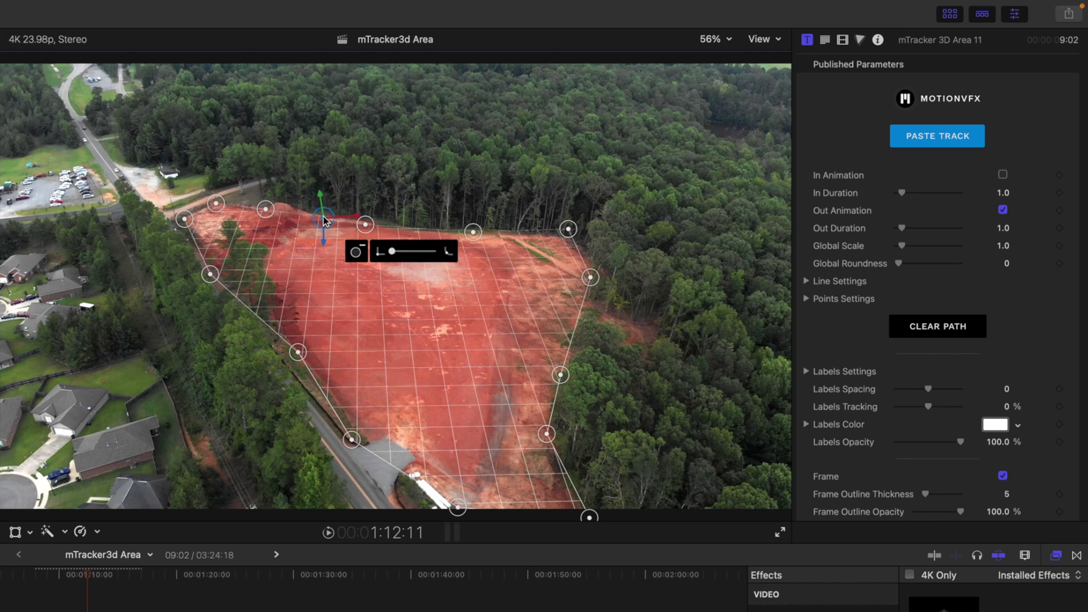
pyautogui.press('Delete')
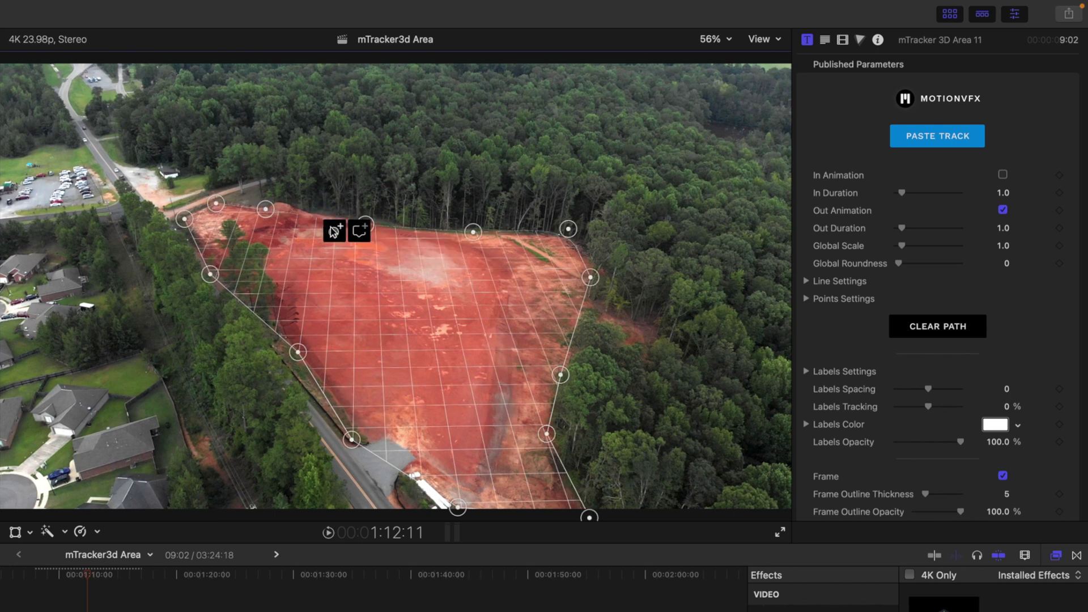
# Assign Label 1 to the path segment along the roadside tree line, after trying it on the lot's far edge.
pyautogui.click(361, 231)
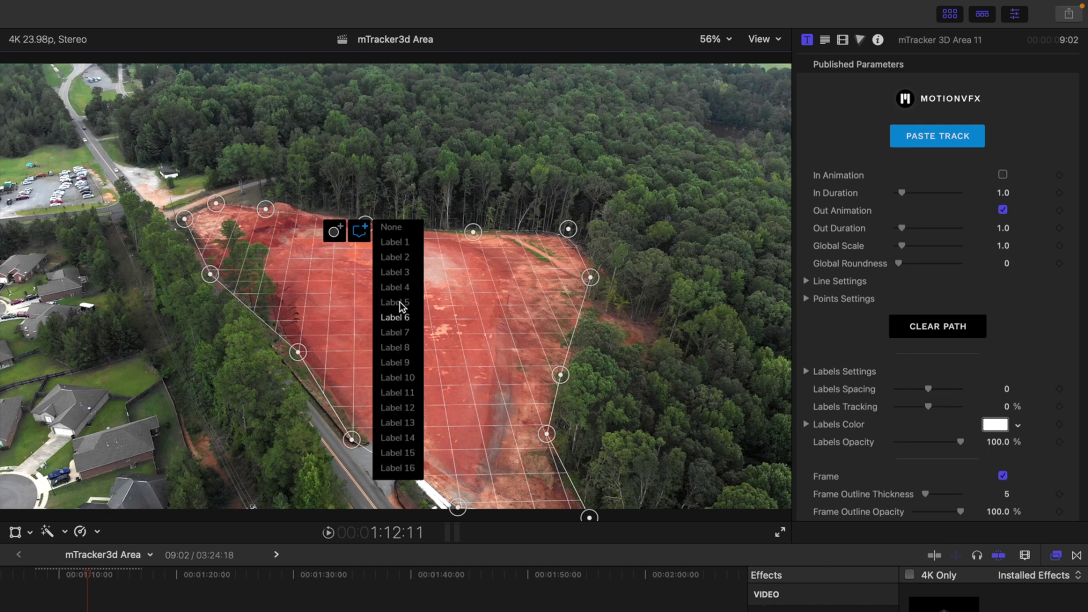
pyautogui.click(399, 243)
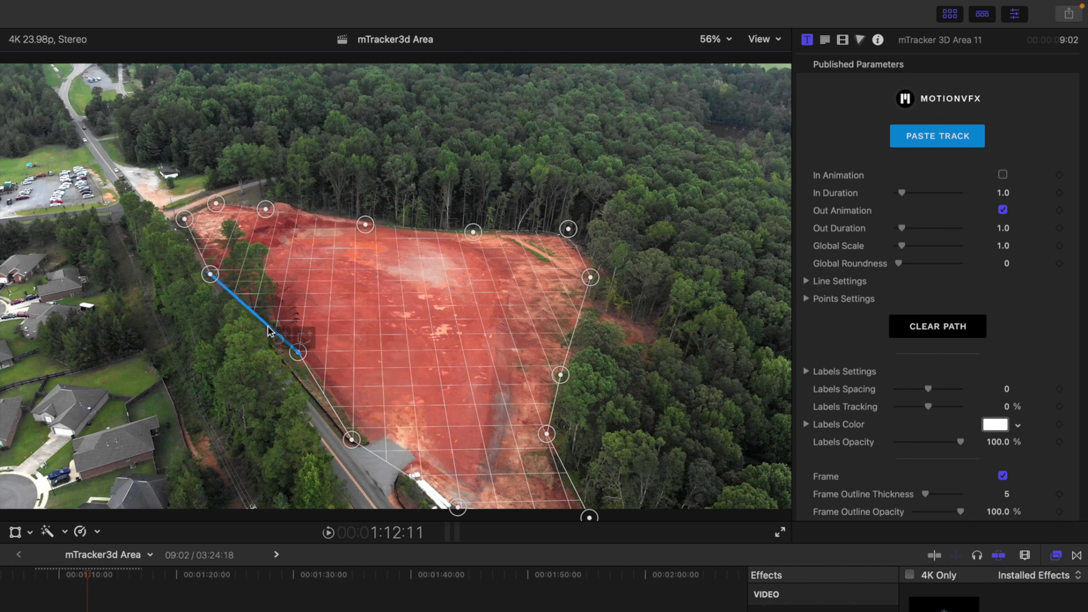
pyautogui.moveTo(266, 328)
pyautogui.click(302, 335)
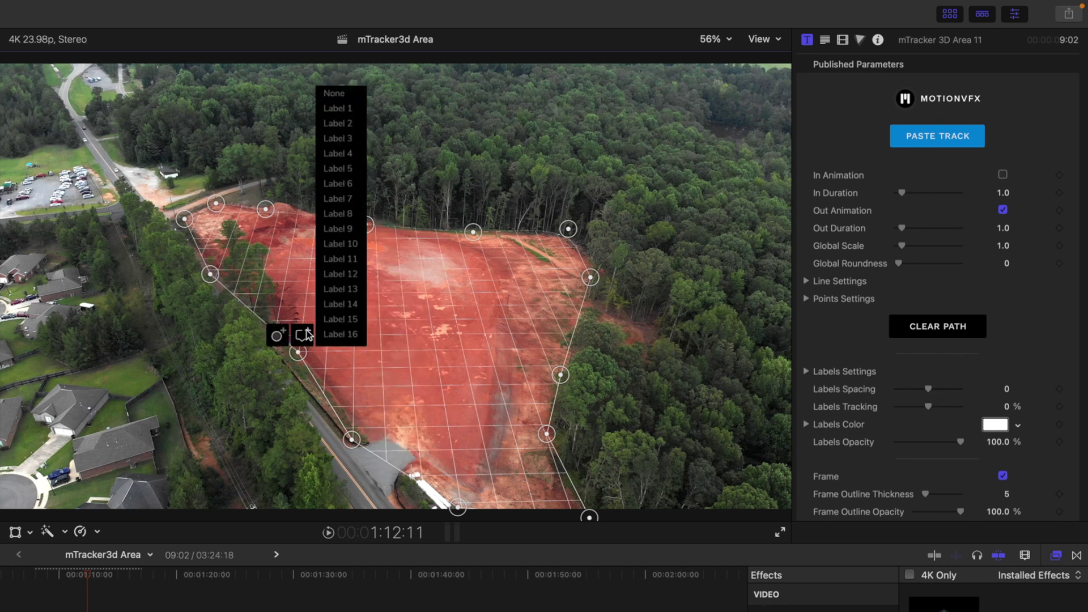
pyautogui.click(349, 111)
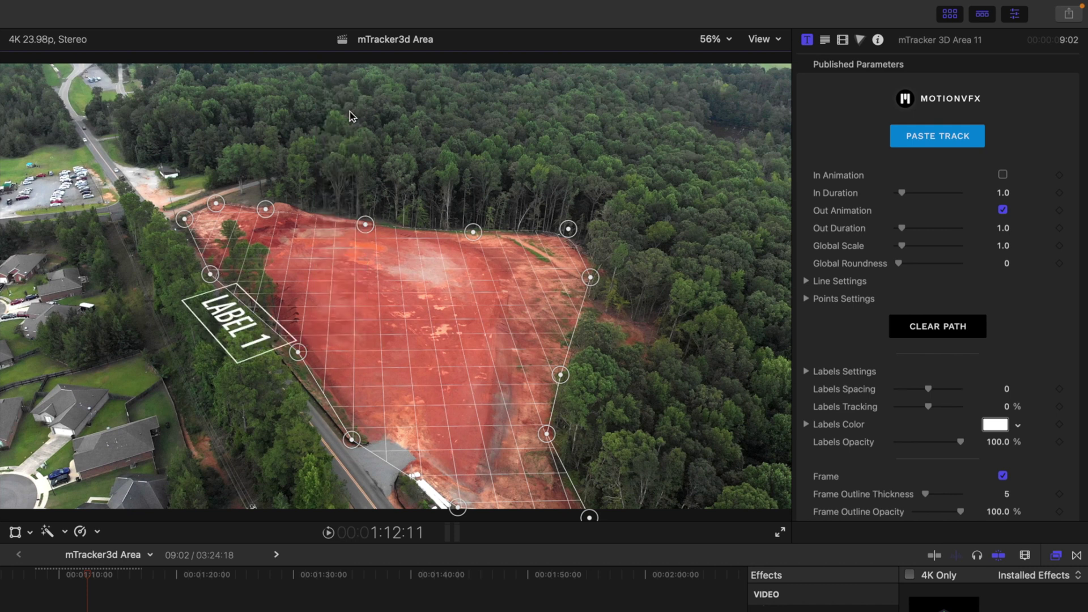
pyautogui.moveTo(81, 575)
pyautogui.mouseDown()
pyautogui.moveTo(62, 574)
pyautogui.moveTo(87, 575)
pyautogui.moveTo(78, 575)
pyautogui.mouseUp()
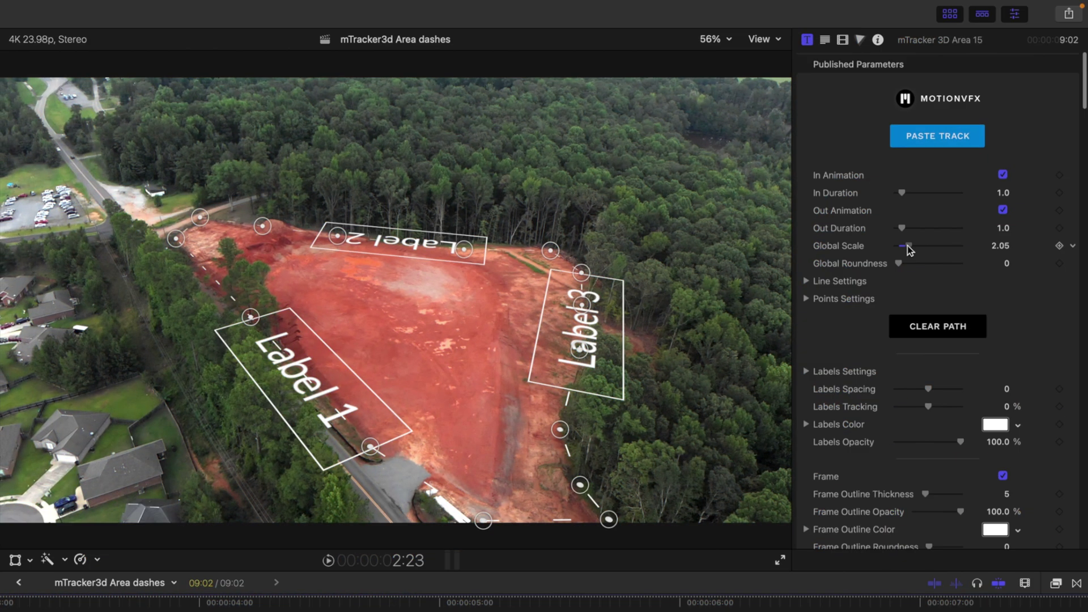
# Set the mTracker 3D Area 15 title's Global Scale to 1.56 and Global Roundness to 0.82.
pyautogui.moveTo(908, 249)
pyautogui.mouseDown()
pyautogui.moveTo(919, 251)
pyautogui.moveTo(906, 252)
pyautogui.mouseUp()
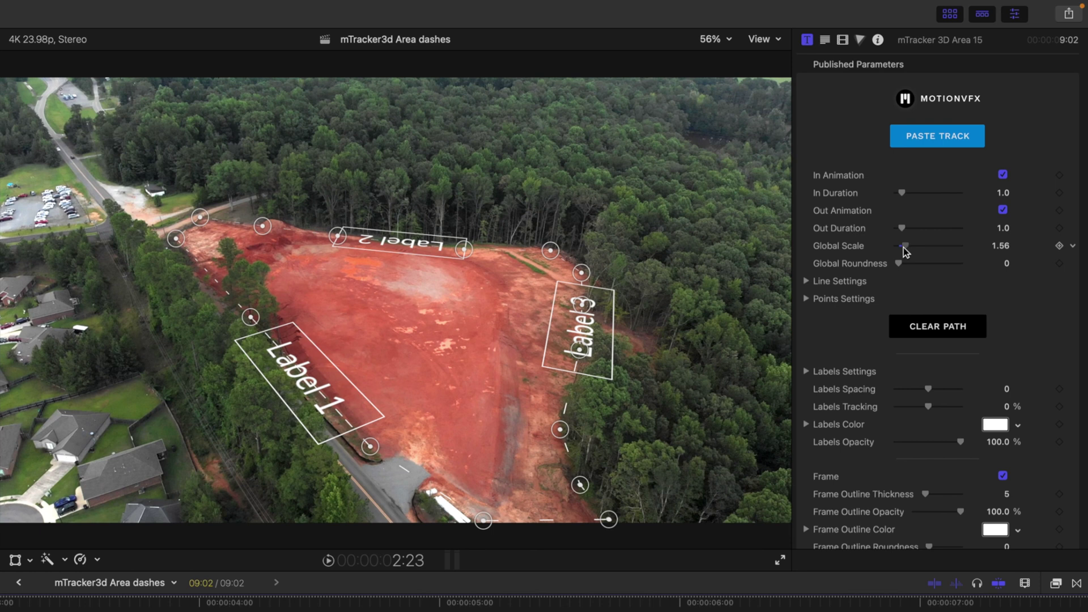
pyautogui.moveTo(900, 264); pyautogui.dragTo(951, 263)
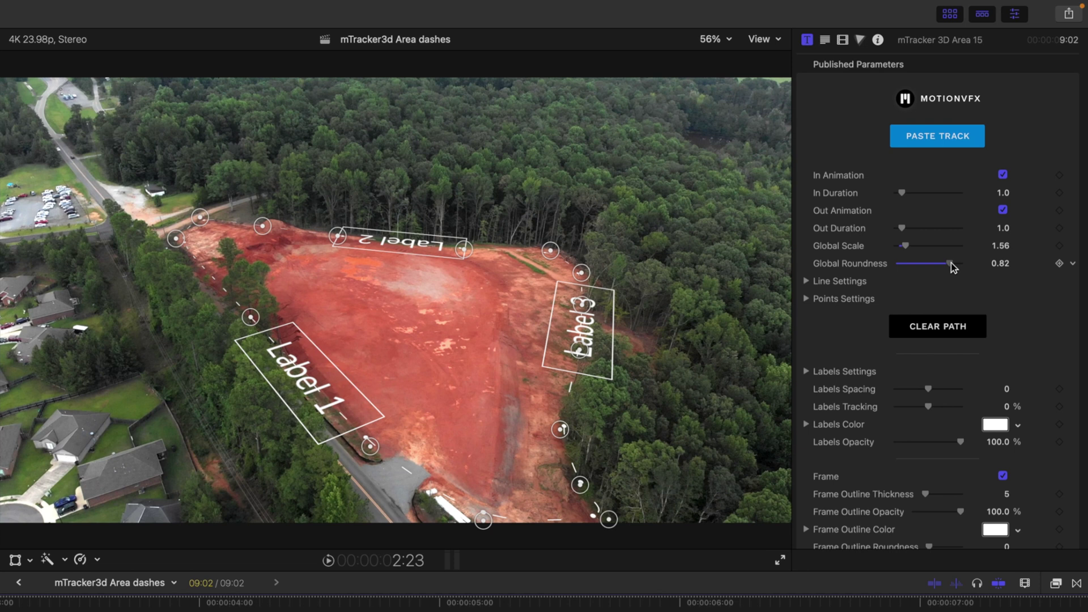
# Set the Area 15 title's Global Roundness to 0 and its Line Size to 0.88.
pyautogui.moveTo(951, 263); pyautogui.dragTo(893, 271)
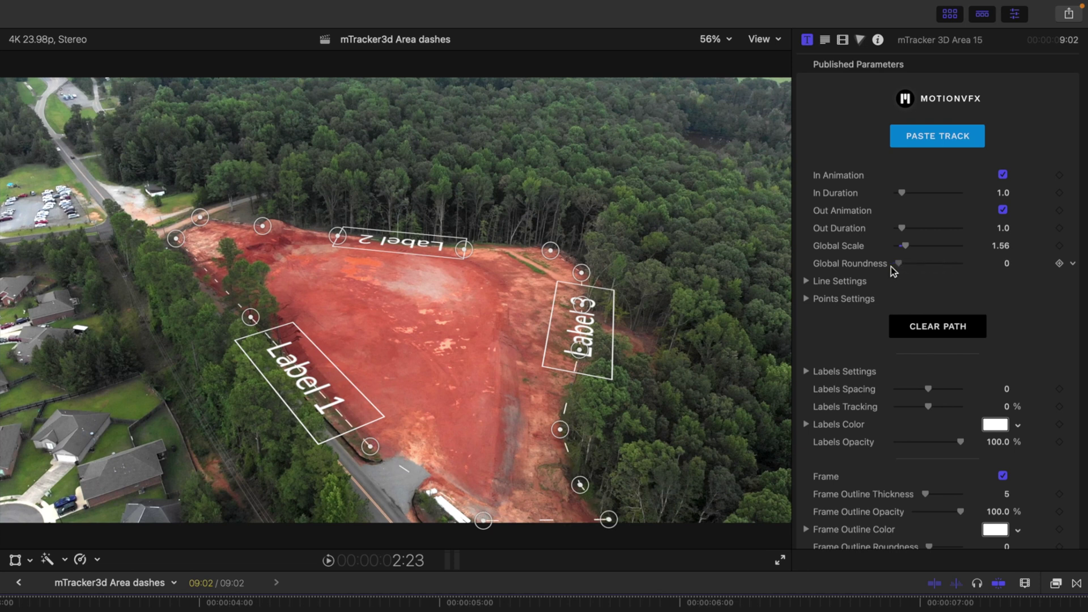
pyautogui.click(806, 281)
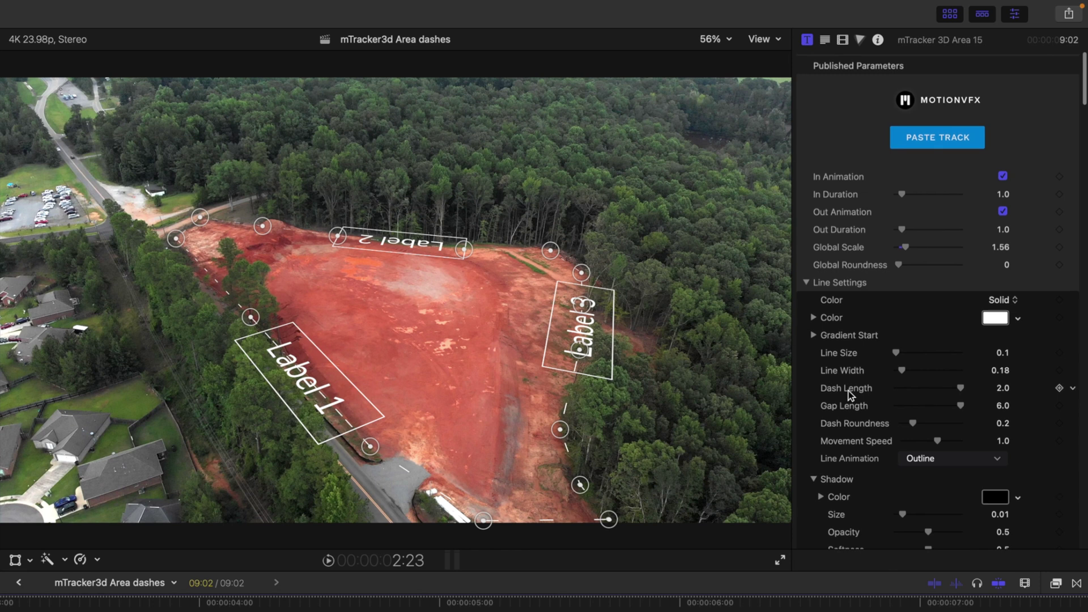
pyautogui.scroll(-2, 848, 390)
pyautogui.scroll(-2, 848, 390)
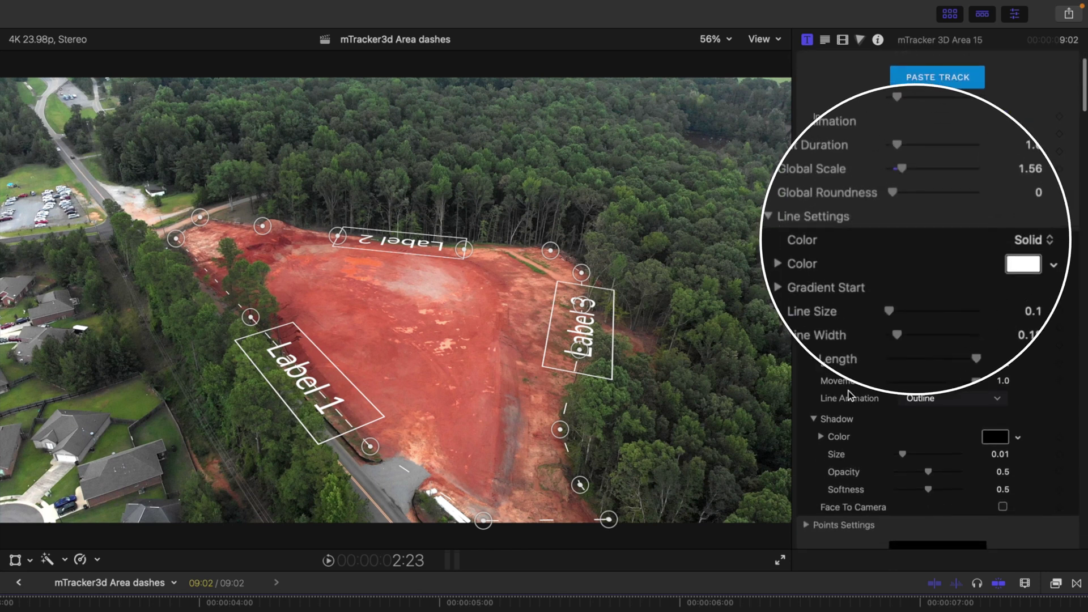
pyautogui.moveTo(896, 291); pyautogui.dragTo(903, 292)
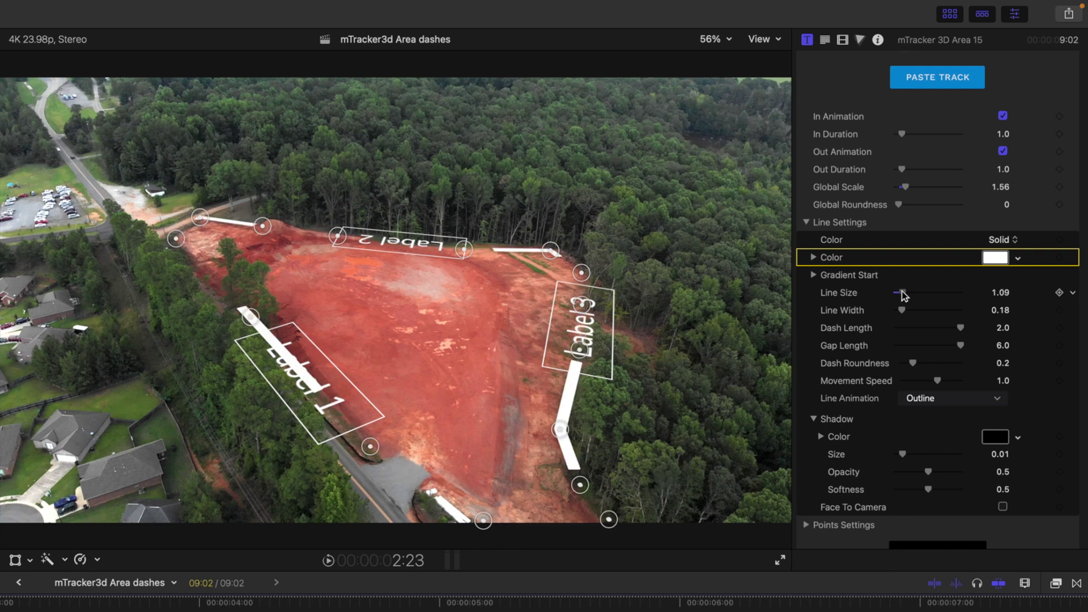
pyautogui.moveTo(902, 291); pyautogui.dragTo(900, 291)
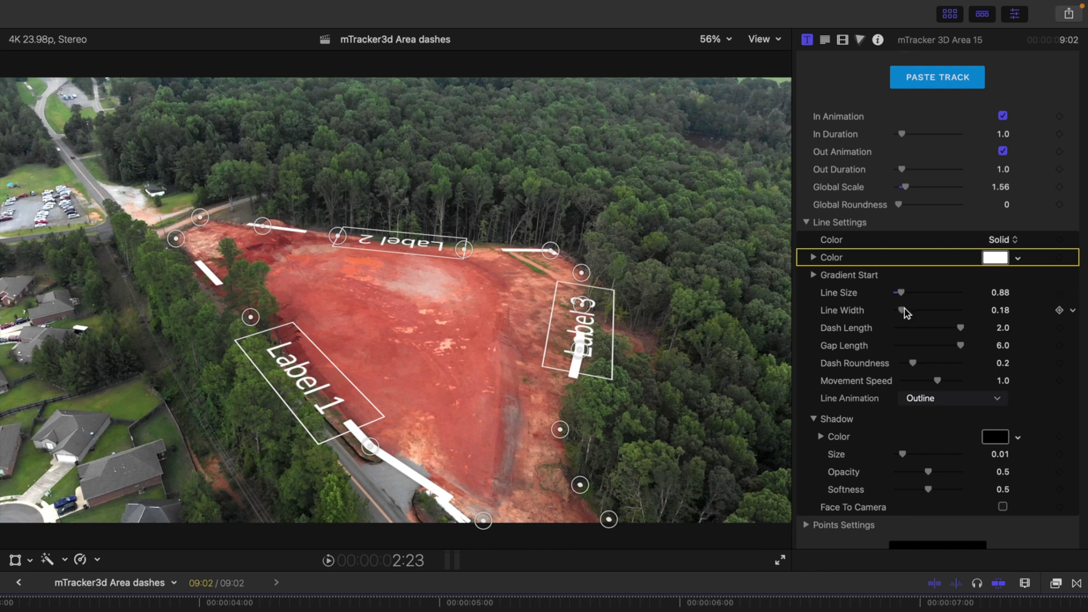
# Try other line size, width, dash length and gap length values on the dashed outline and play the clip.
pyautogui.moveTo(905, 308); pyautogui.dragTo(909, 308)
pyautogui.moveTo(960, 328)
pyautogui.mouseDown()
pyautogui.moveTo(950, 328)
pyautogui.moveTo(960, 328)
pyautogui.mouseUp()
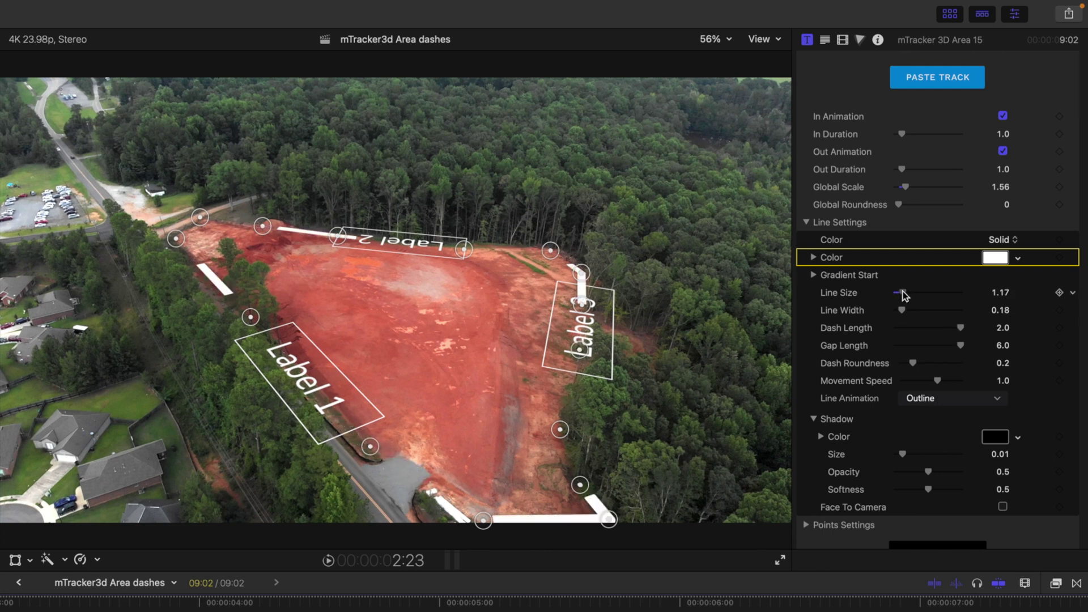
pyautogui.moveTo(901, 292)
pyautogui.mouseDown()
pyautogui.moveTo(909, 308)
pyautogui.moveTo(899, 310)
pyautogui.moveTo(900, 291)
pyautogui.mouseUp()
pyautogui.moveTo(960, 345); pyautogui.dragTo(940, 328)
pyautogui.press('space')
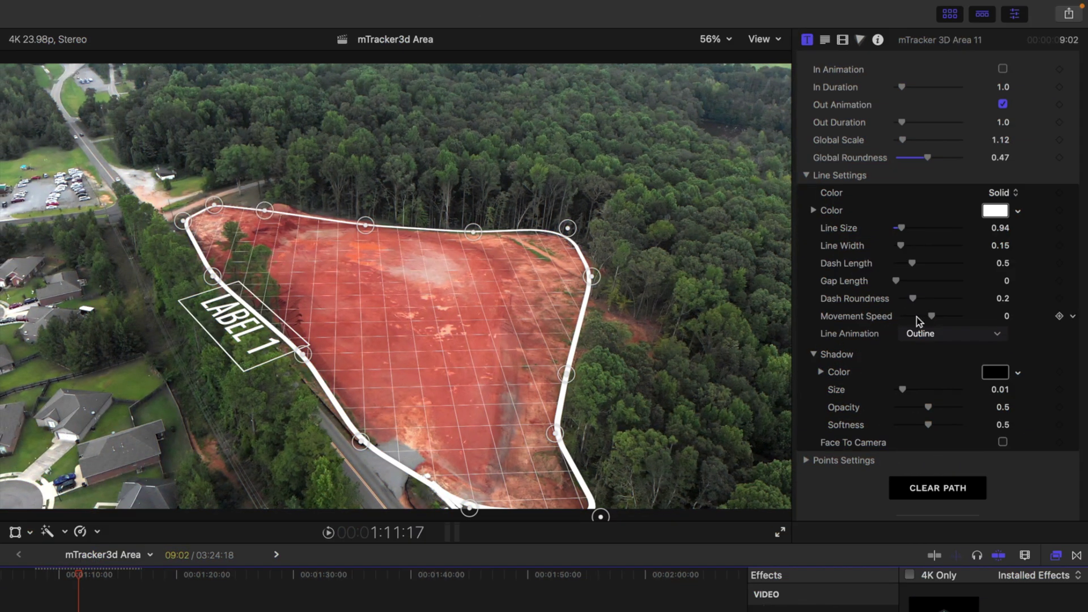
# Look through the available Line Animation types for the mTracker 3D Area 11 outline.
pyautogui.click(947, 336)
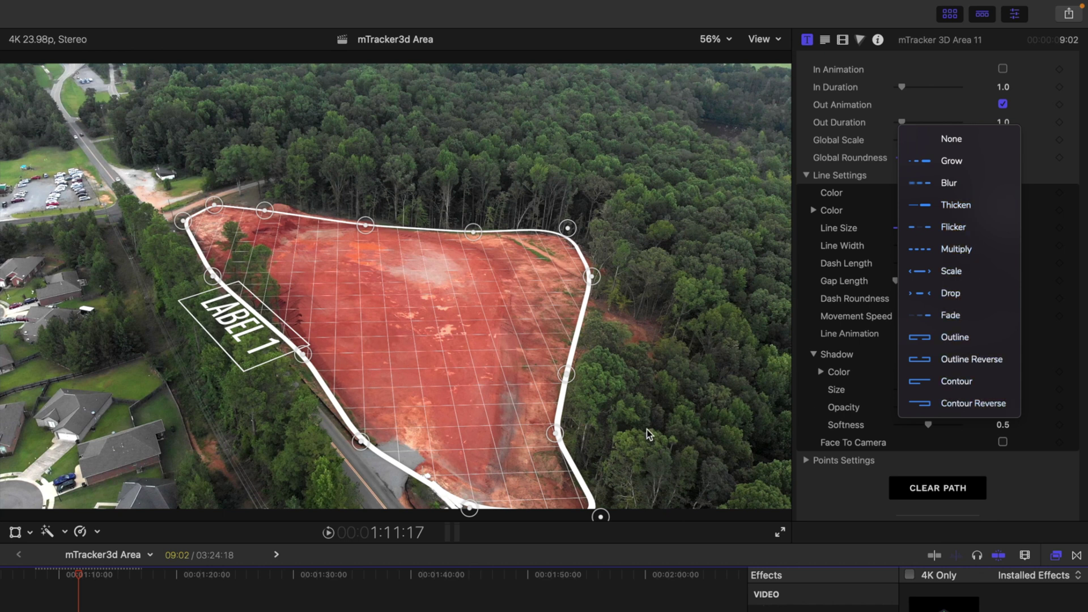
pyautogui.click(847, 315)
pyautogui.scroll(2, 828, 320)
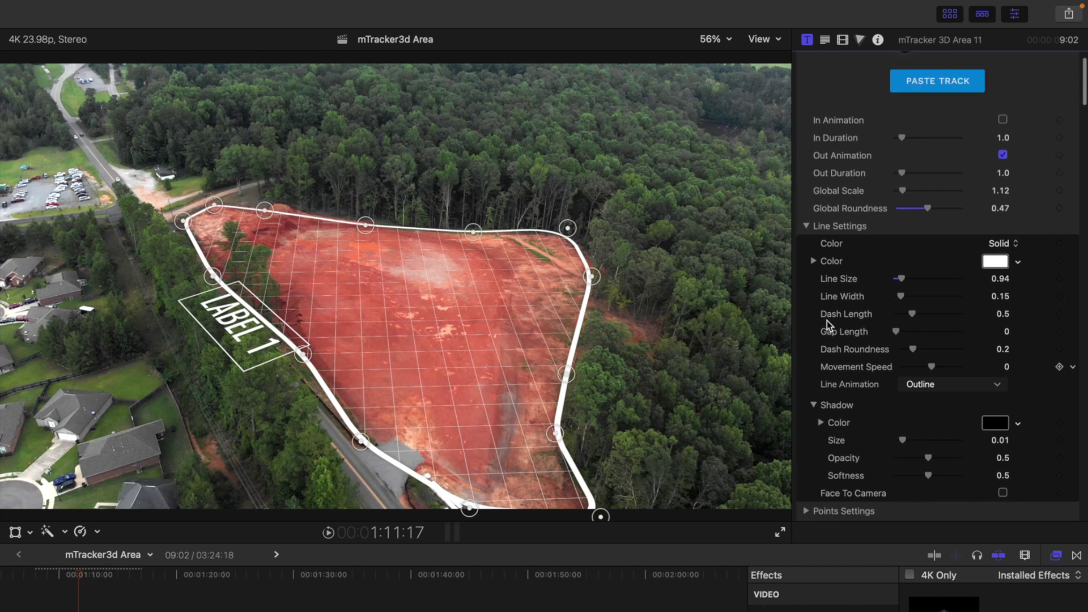
# Set the opacity of the outline's shadow to 0.81.
pyautogui.scroll(-4, 827, 320)
pyautogui.moveTo(902, 337); pyautogui.dragTo(948, 354)
pyautogui.scroll(-4, 861, 355)
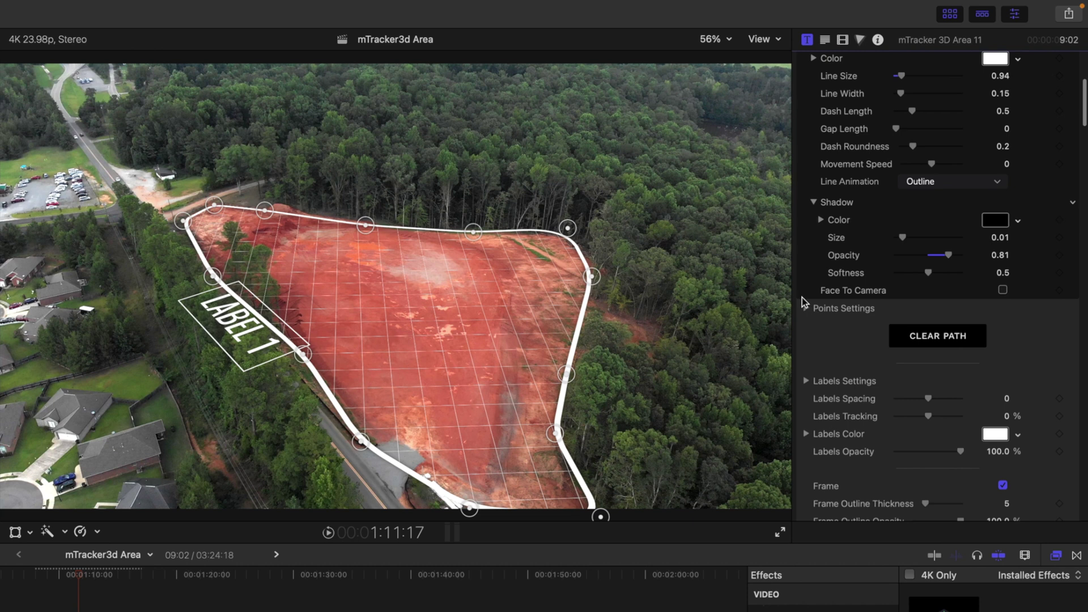
# Expand the Points Settings and examine the size, roundness, smoothness and animation options for the path points.
pyautogui.click(805, 307)
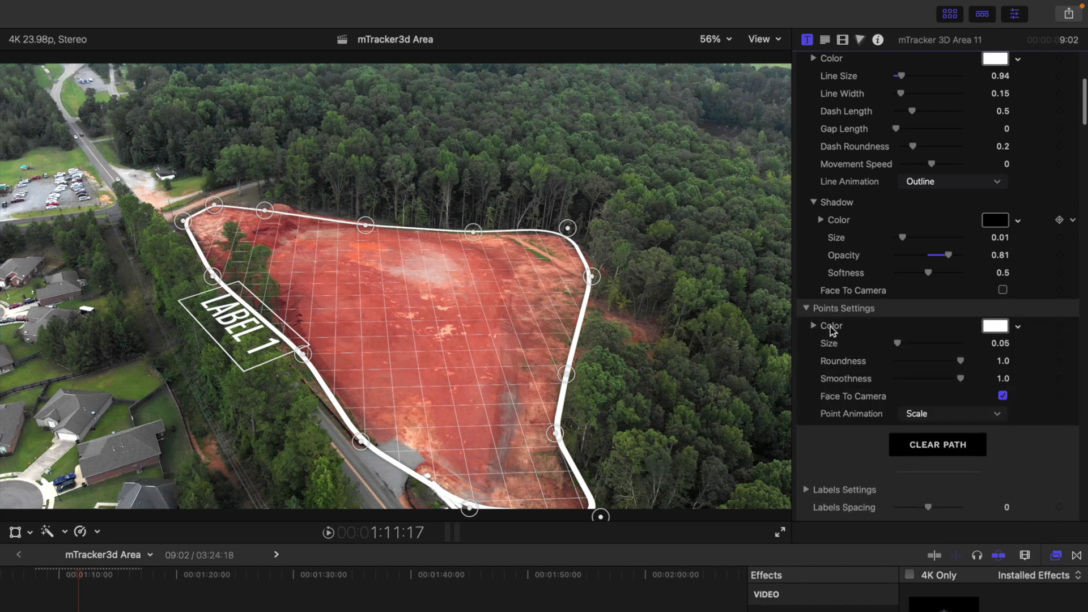
pyautogui.scroll(-3, 849, 344)
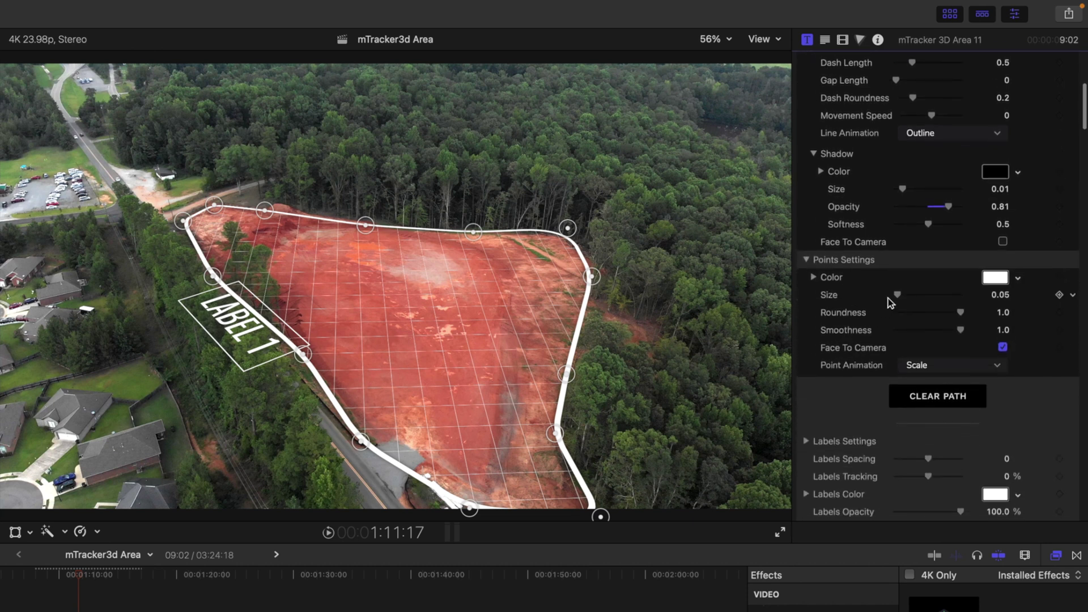
pyautogui.moveTo(896, 295); pyautogui.dragTo(899, 298)
pyautogui.scroll(-1, 829, 409)
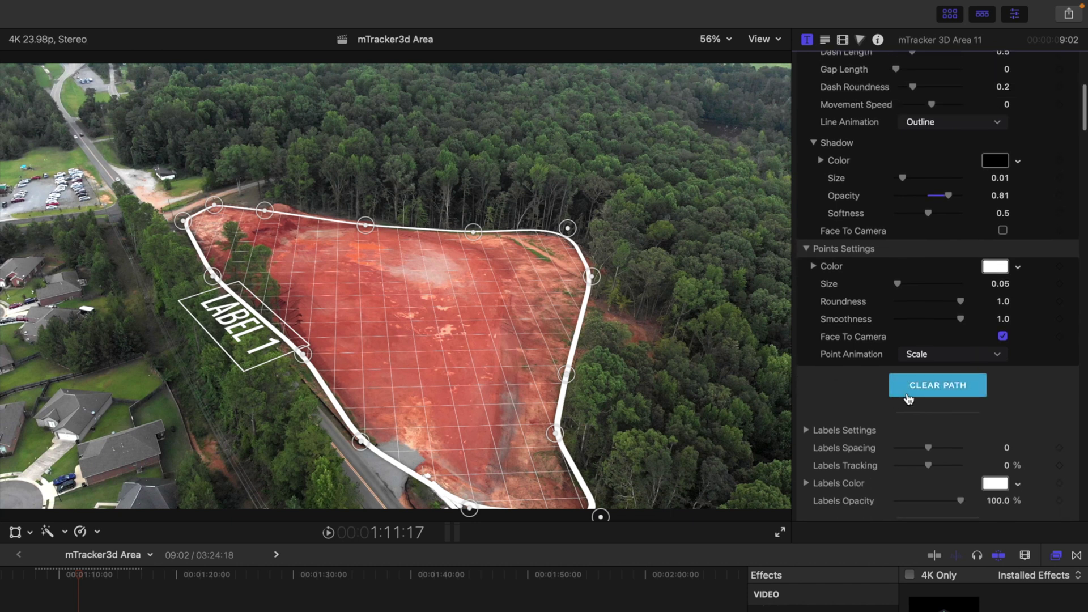
# Turn the label frame off and back on.
pyautogui.scroll(-5, 853, 467)
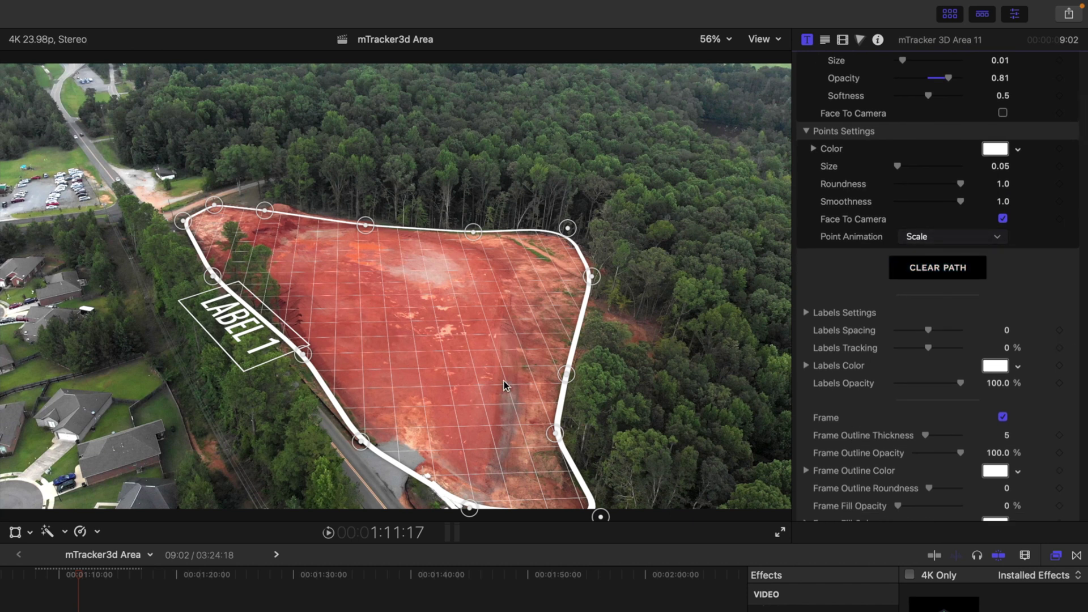
pyautogui.scroll(-4, 845, 348)
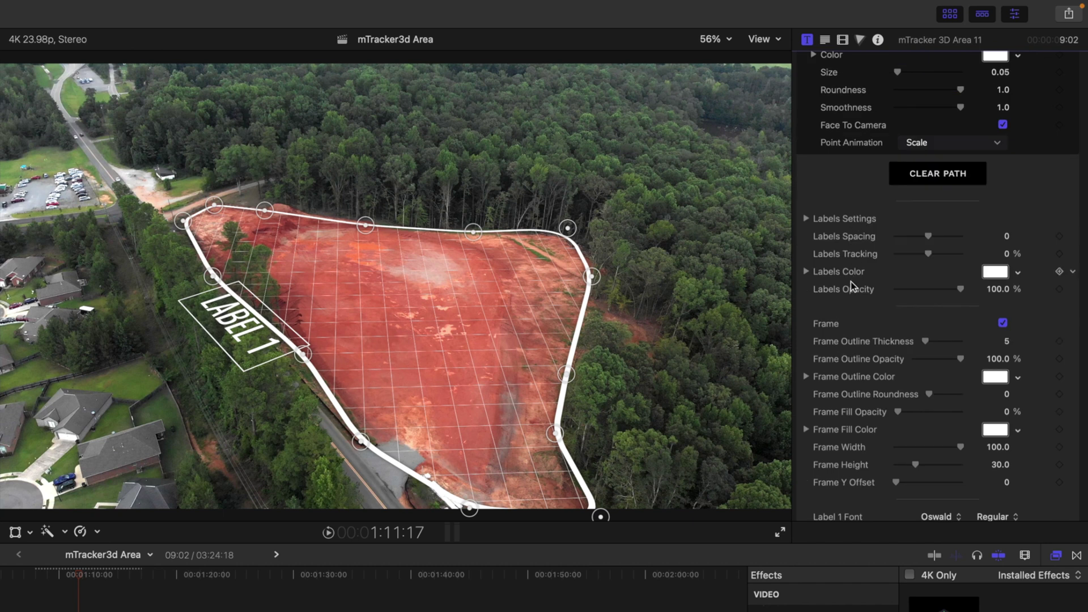
pyautogui.click(1002, 323)
pyautogui.click(1003, 323)
# Replace the Label 1 text with the owner's first name in possessive form followed by "Land".
pyautogui.scroll(-6, 894, 324)
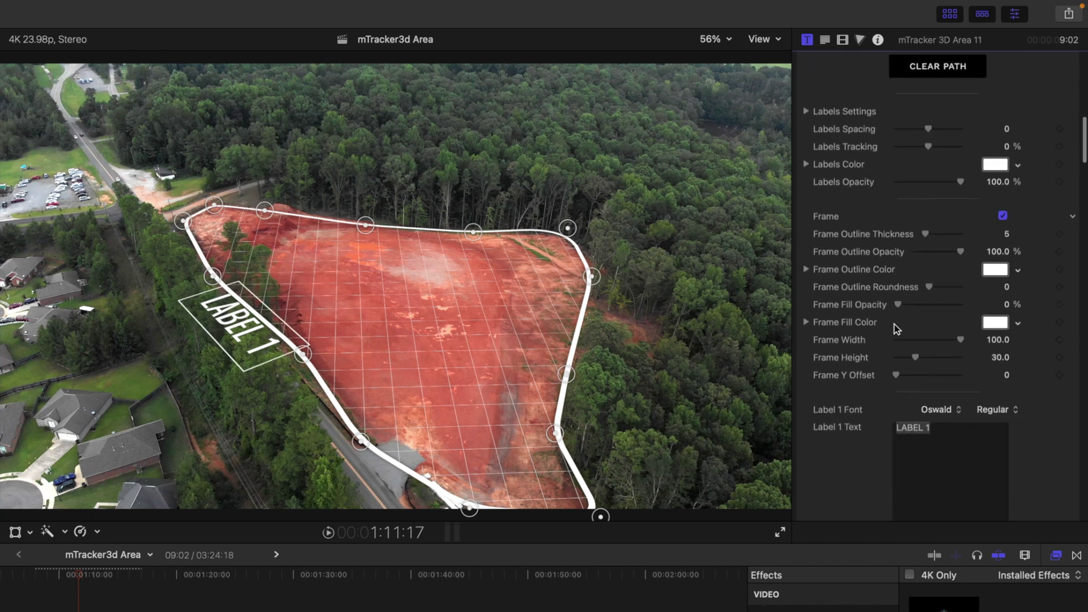
pyautogui.click(942, 384)
pyautogui.tripleClick(943, 384)
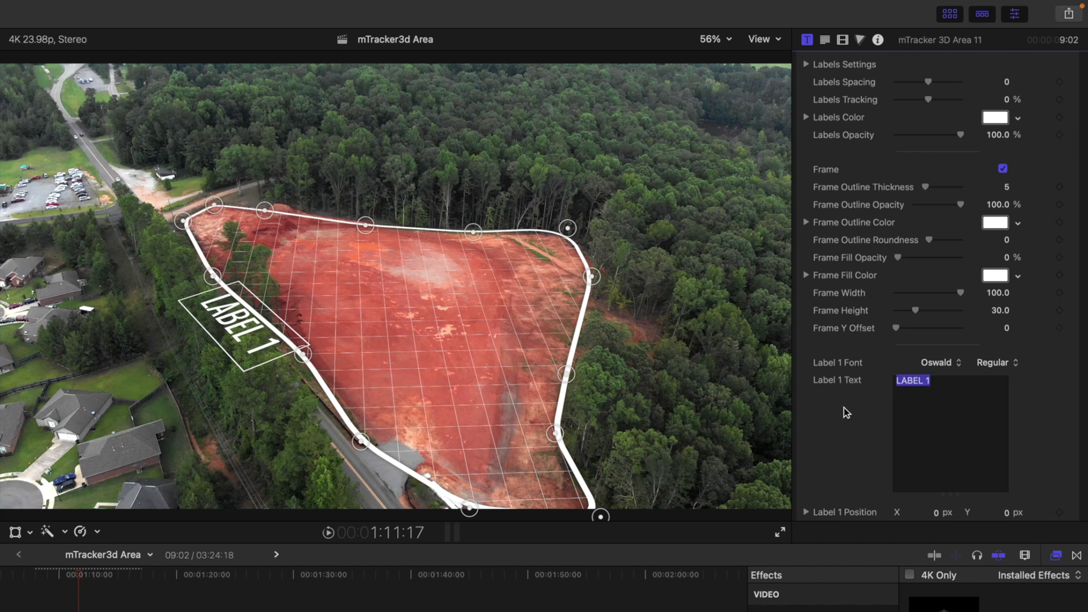
pyautogui.write('Josh')
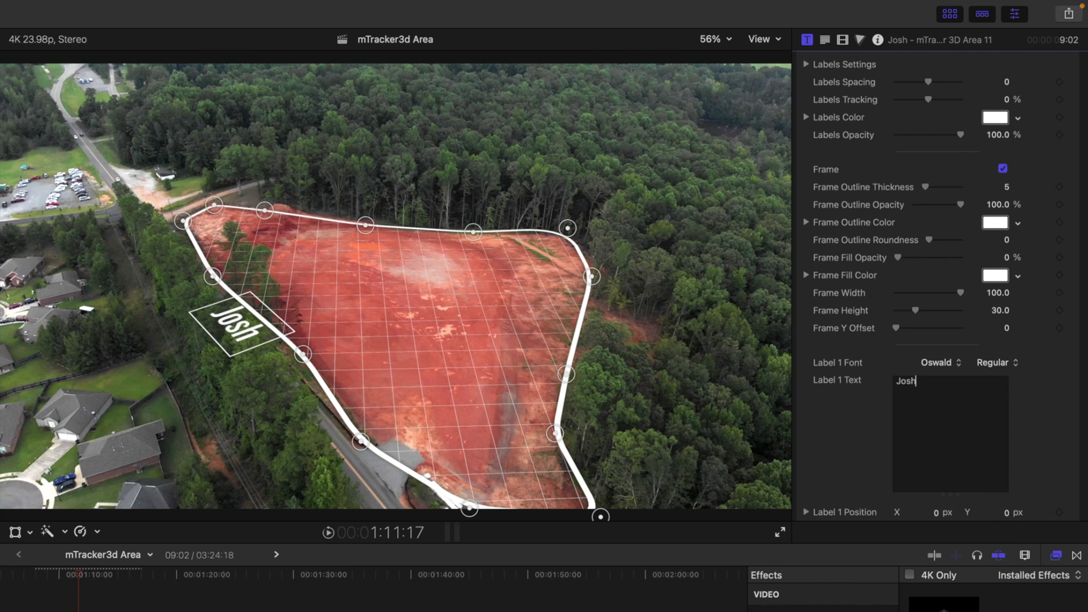
pyautogui.write("'s Land")
# Move Label 1 into the middle of the lot by setting its position to X 8.16 px and Y 21.78 px.
pyautogui.scroll(-3, 862, 416)
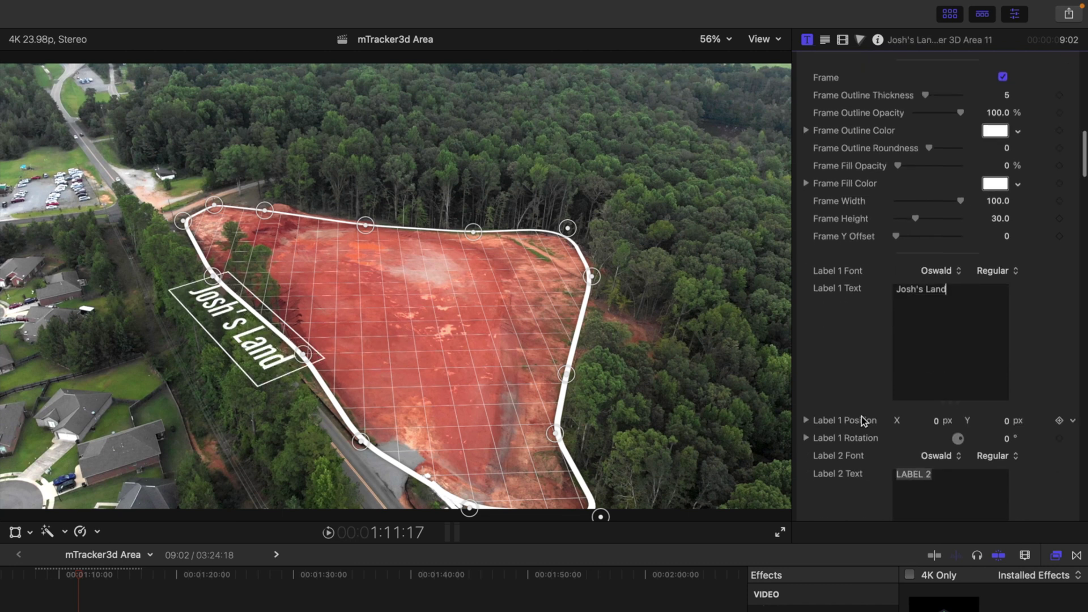
pyautogui.click(857, 420)
pyautogui.scroll(-2, 854, 425)
pyautogui.click(849, 432)
pyautogui.scroll(-3, 849, 433)
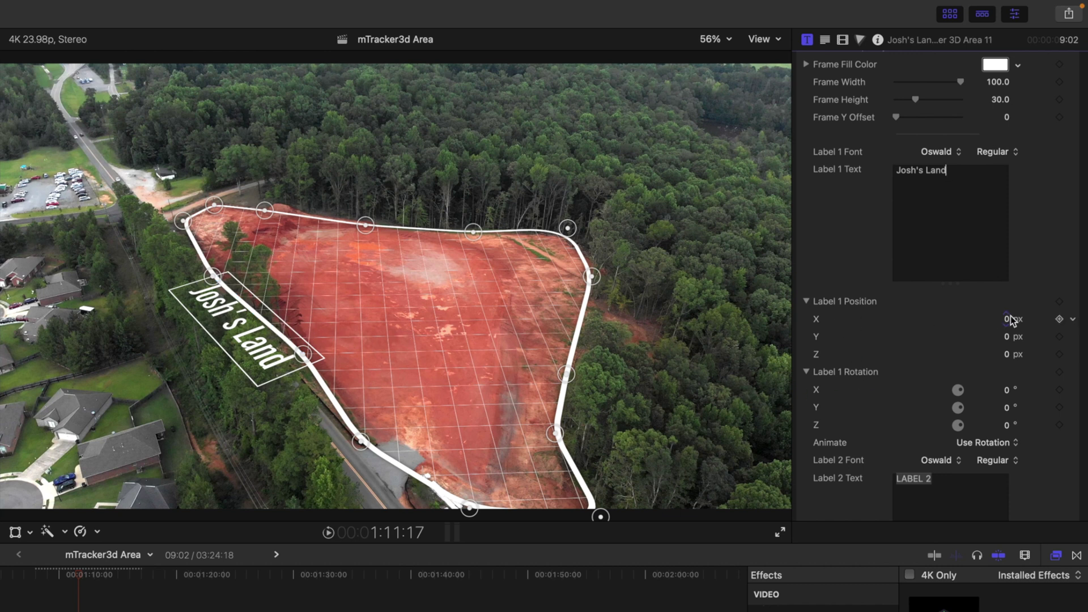
pyautogui.moveTo(1013, 321); pyautogui.dragTo(1024, 321)
pyautogui.moveTo(1005, 319); pyautogui.dragTo(1006, 336)
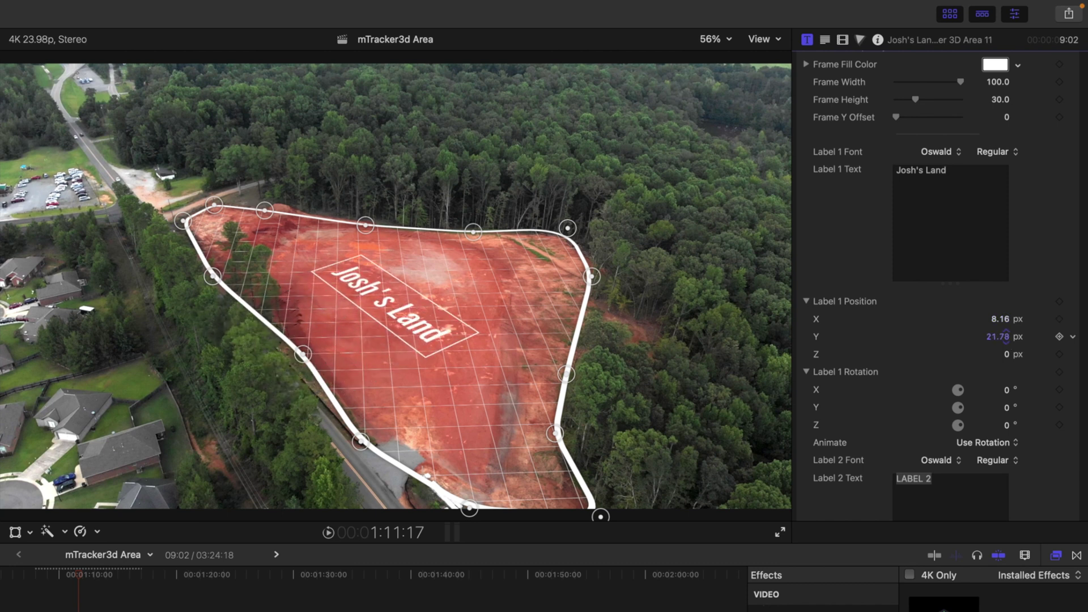
# Turn on the area title's In Animation and play the title back from about 1:08:18.
pyautogui.click(945, 170)
pyautogui.moveTo(82, 576); pyautogui.dragTo(44, 578)
pyautogui.scroll(-5, 852, 354)
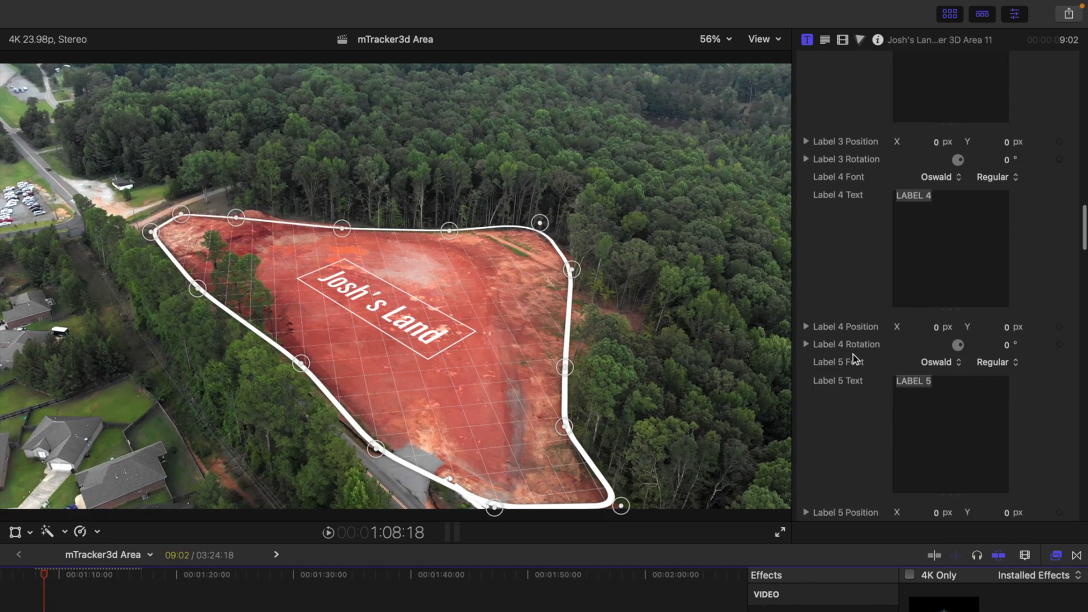
pyautogui.scroll(15, 852, 354)
pyautogui.click(1003, 175)
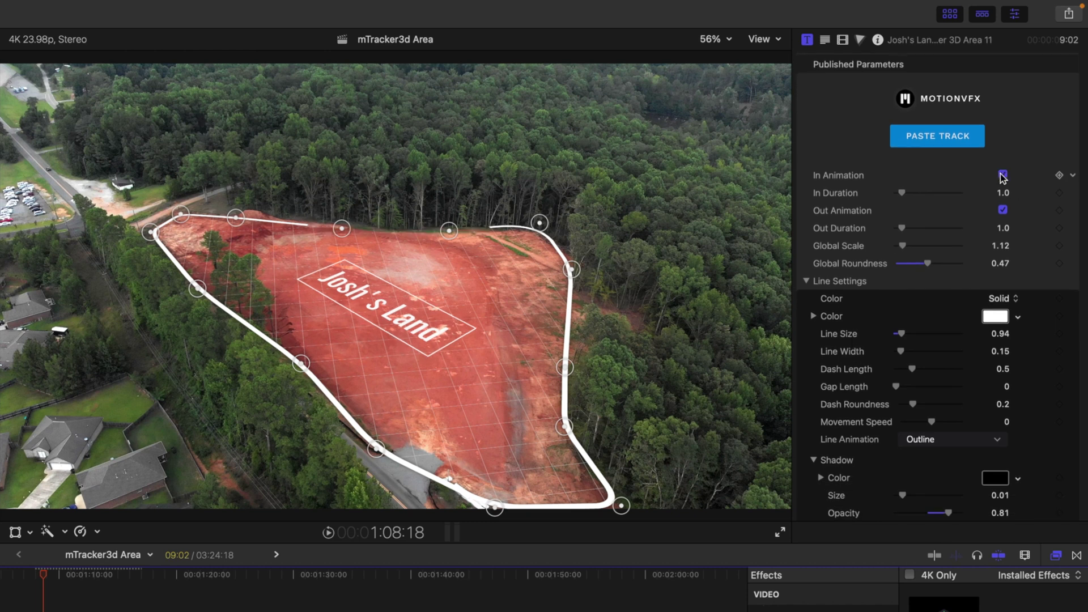
pyautogui.click(38, 574)
pyautogui.press('space')
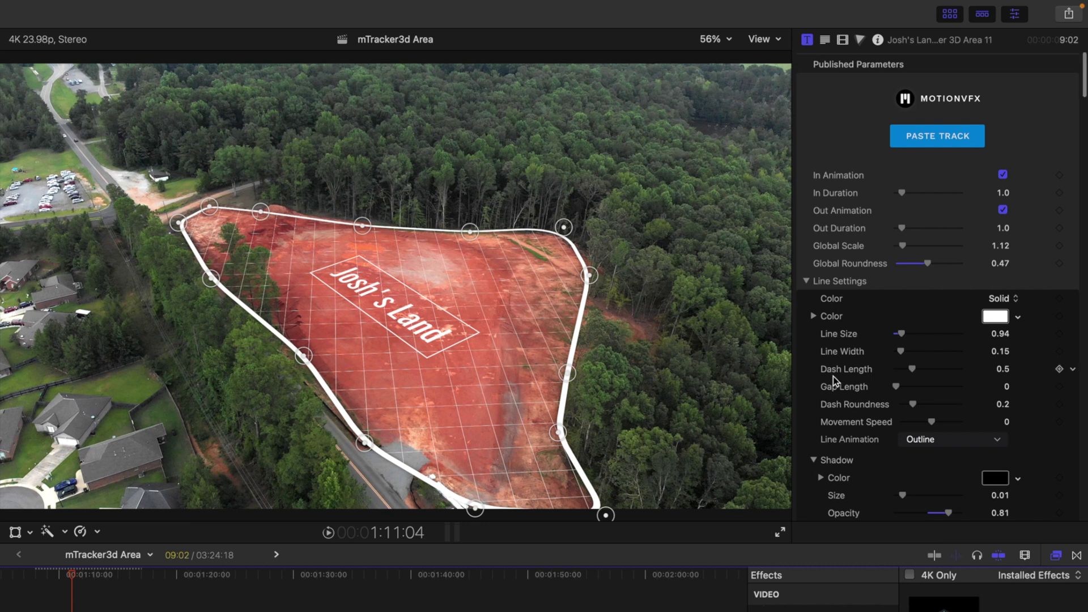
# Stand Label 1 upright with an X rotation of 96.0° and raise it above the lot to Z 19.55 px.
pyautogui.scroll(-10, 833, 376)
pyautogui.scroll(-10, 833, 376)
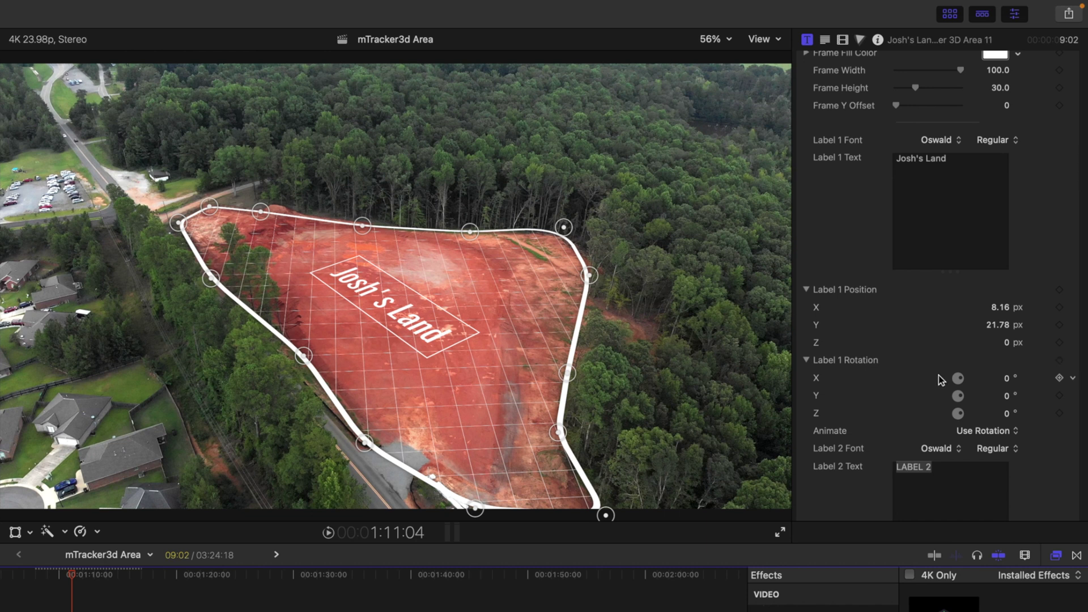
pyautogui.moveTo(1007, 379); pyautogui.dragTo(1007, 367)
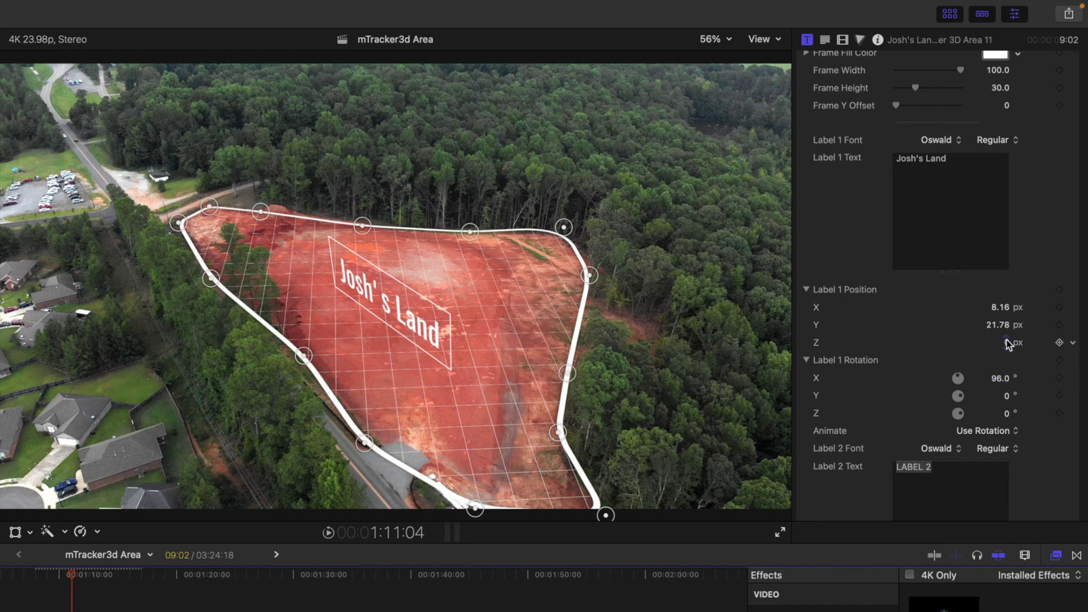
pyautogui.moveTo(1007, 344); pyautogui.dragTo(1005, 338)
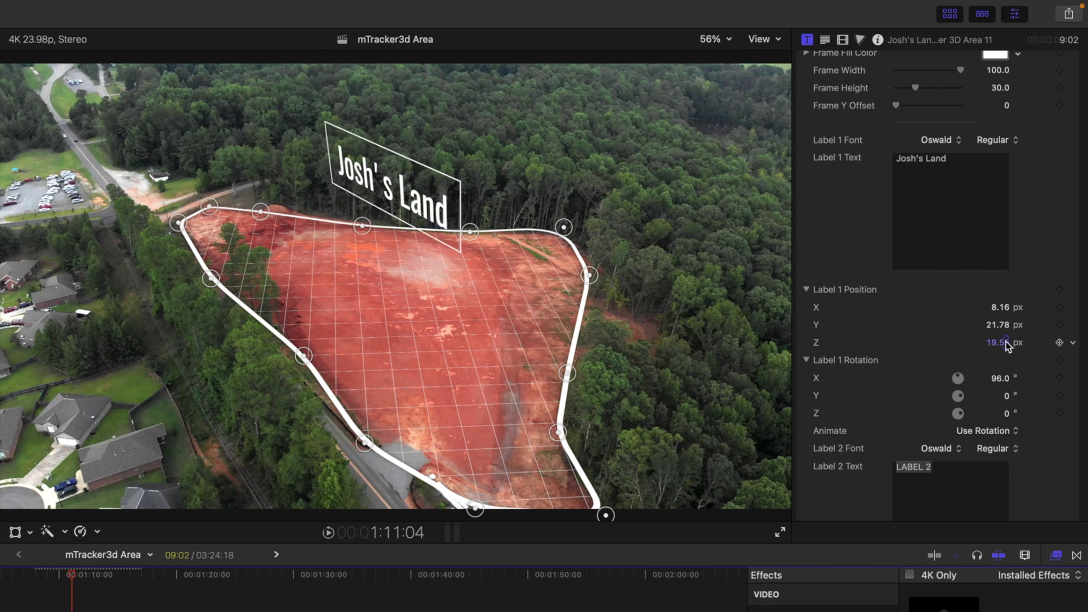
# Preview the raised upright label and the outline animation around 1:08:19 to 1:09:09.
pyautogui.press('j')
pyautogui.press('j')
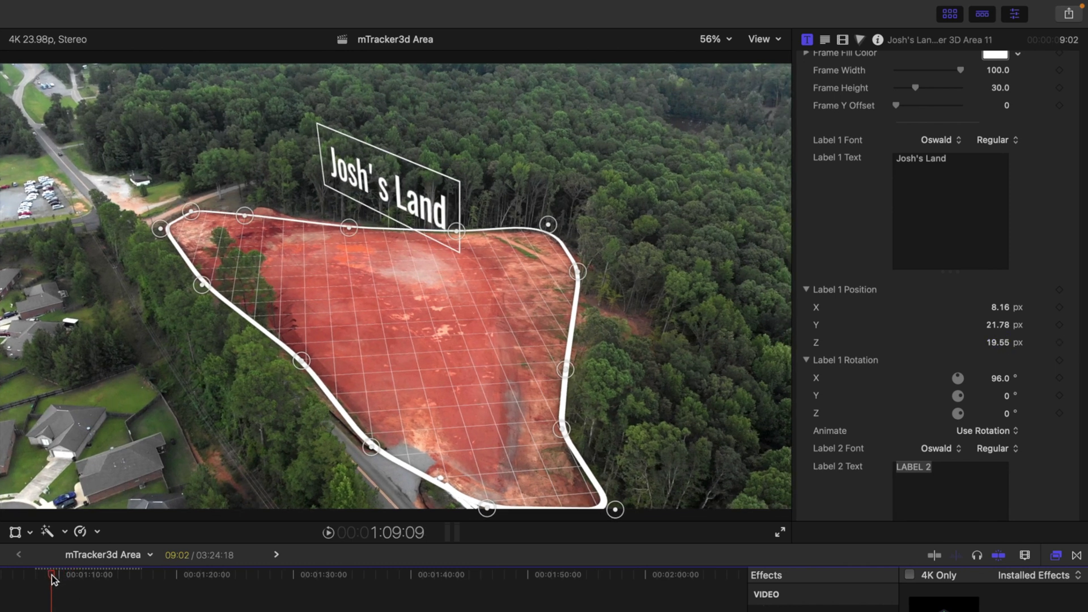
pyautogui.press('l')
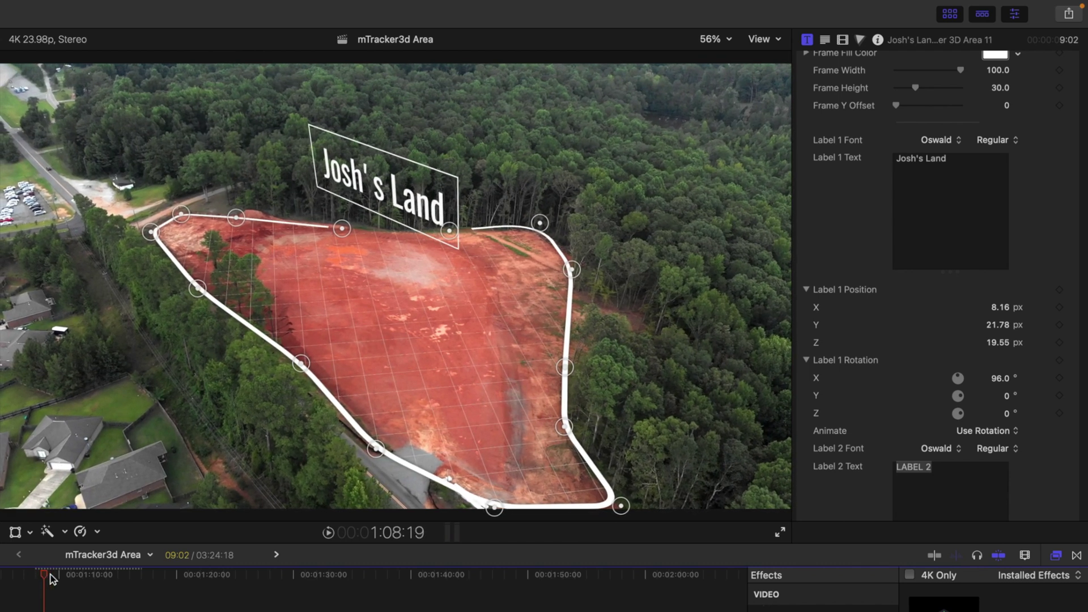
pyautogui.moveTo(48, 578)
pyautogui.mouseDown()
pyautogui.moveTo(124, 579)
pyautogui.moveTo(52, 581)
pyautogui.mouseUp()
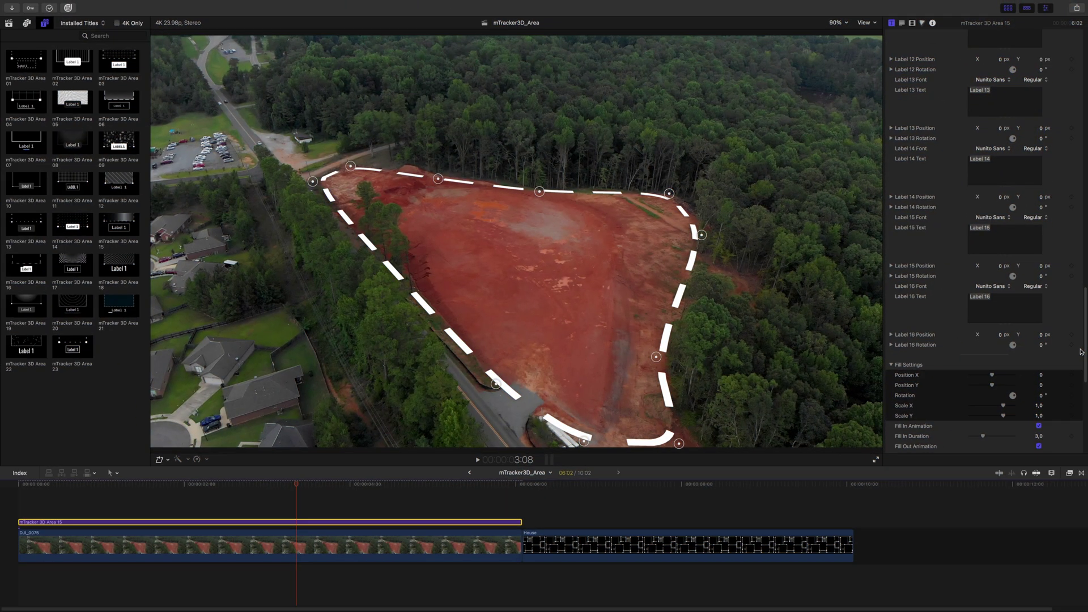
# Bring up the Fill Settings of the mTracker 3D Area 15 title and step the playhead back to 3:00.
pyautogui.moveTo(1081, 352); pyautogui.dragTo(1086, 409)
pyautogui.press('Left')
pyautogui.press('Left')
pyautogui.press('Left')
pyautogui.press('Left')
pyautogui.press('Left')
pyautogui.press('Left')
pyautogui.press('Left')
pyautogui.press('Left')
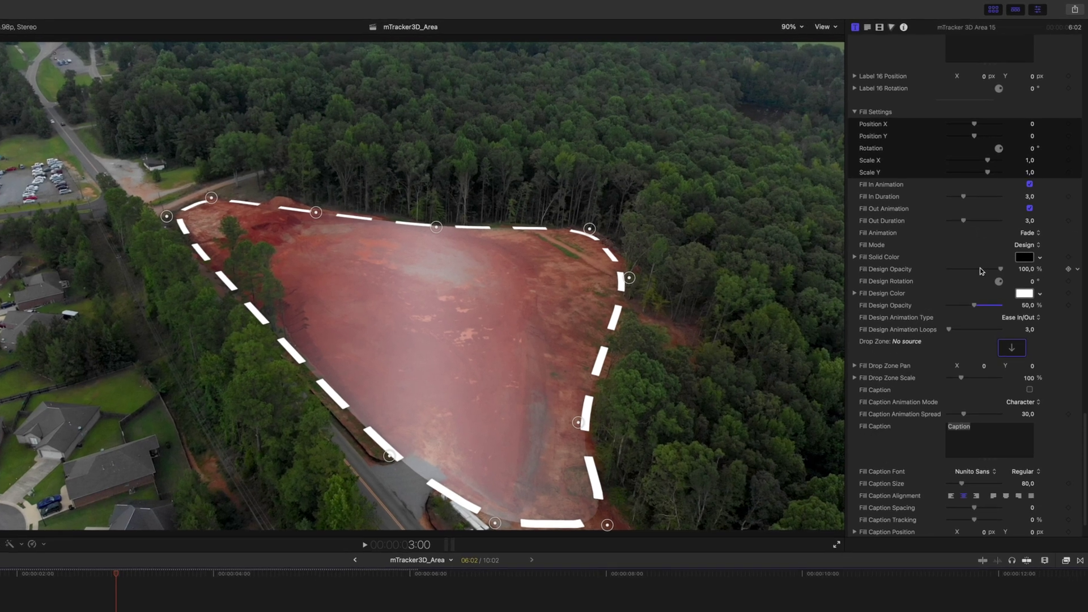
# Try a hue of 61° for the Fill Design Color, keep its saturation at 0%, and close the color picker.
pyautogui.moveTo(982, 271); pyautogui.dragTo(1018, 269)
pyautogui.click(1023, 294)
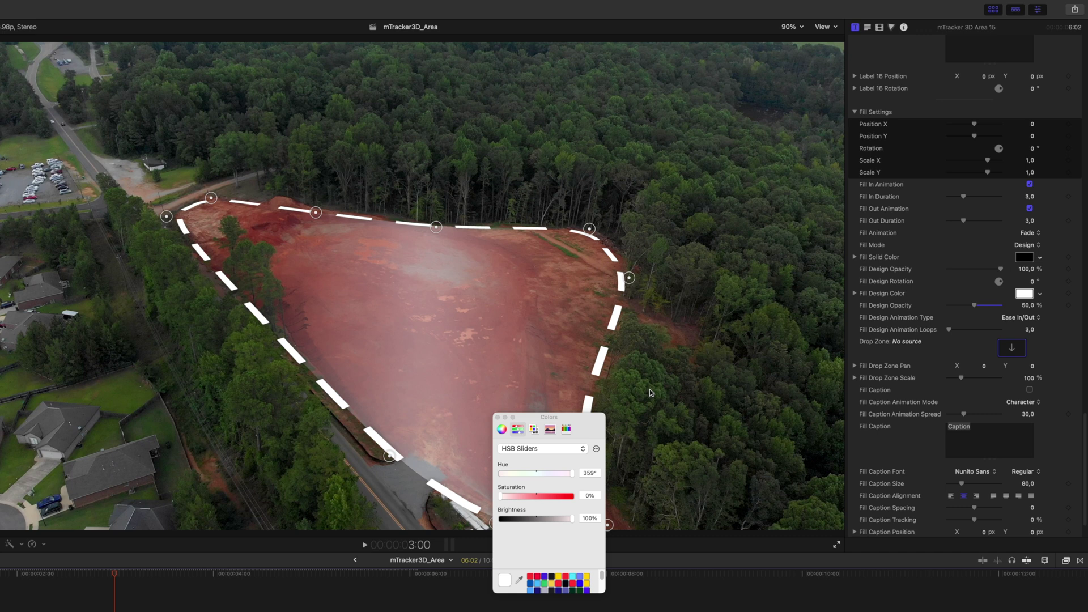
pyautogui.click(512, 475)
pyautogui.moveTo(521, 497); pyautogui.dragTo(481, 500)
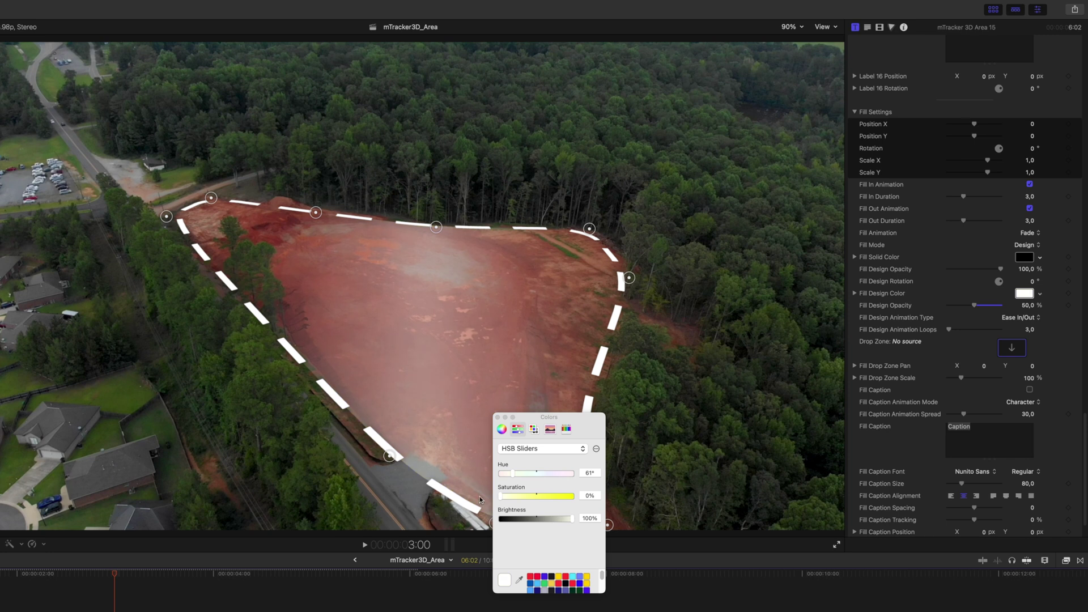
pyautogui.click(498, 418)
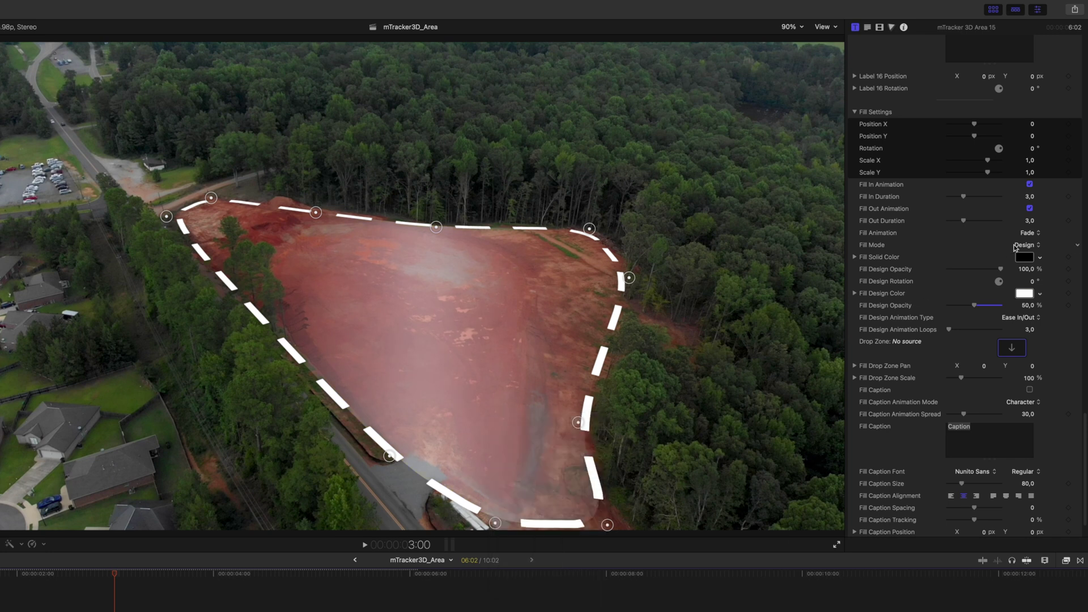
# Try the Solid and Off options for the area title's Fill Mode.
pyautogui.click(1029, 247)
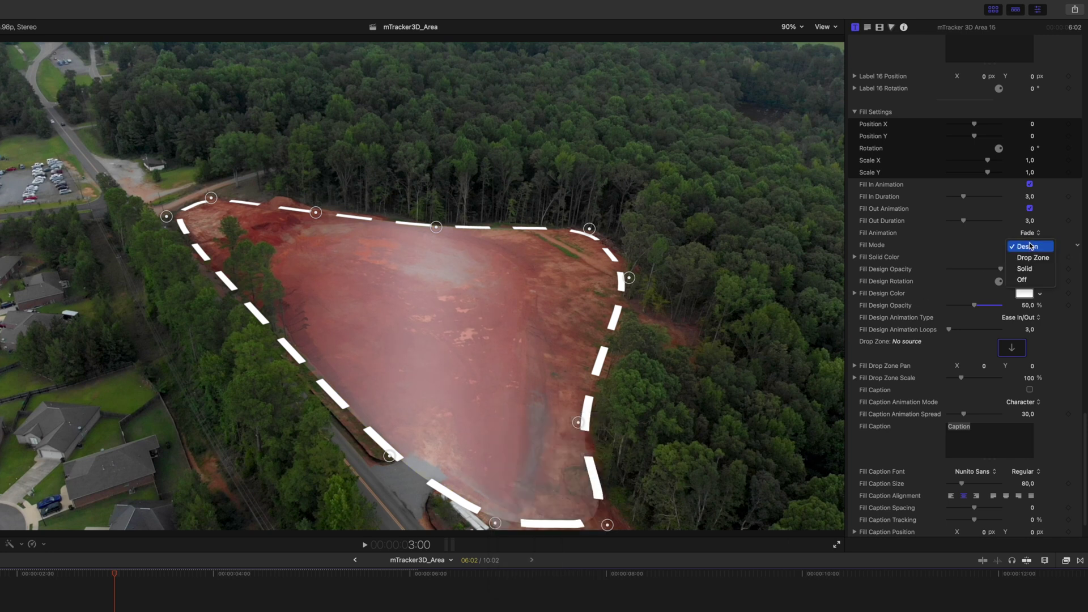
pyautogui.click(1032, 270)
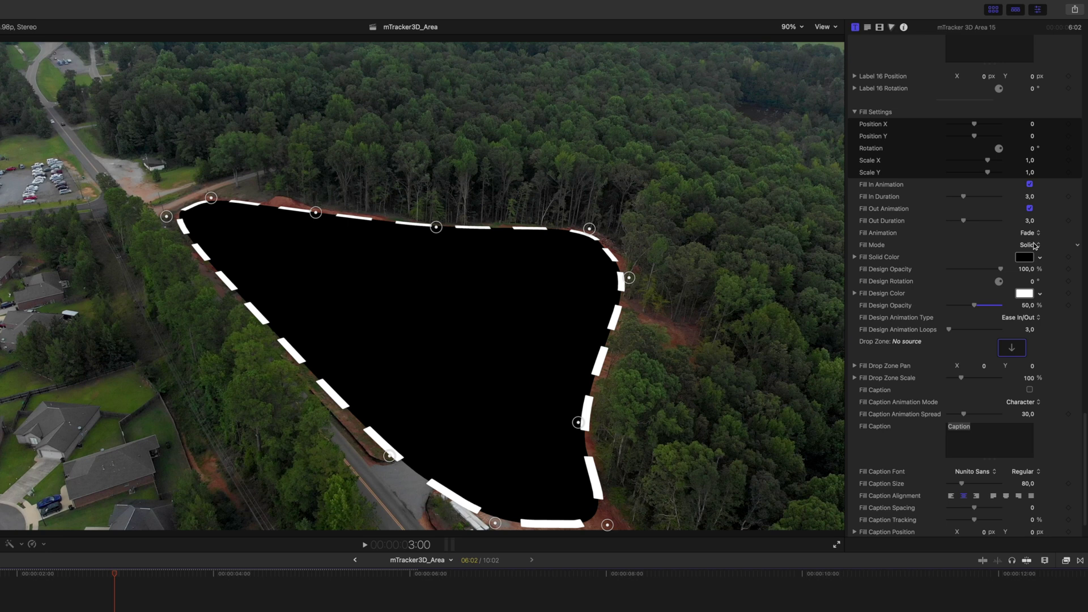
pyautogui.click(1035, 246)
pyautogui.click(1030, 257)
# Set the Fill Mode to Drop Zone and apply the House floor plan clip as its source.
pyautogui.click(1032, 245)
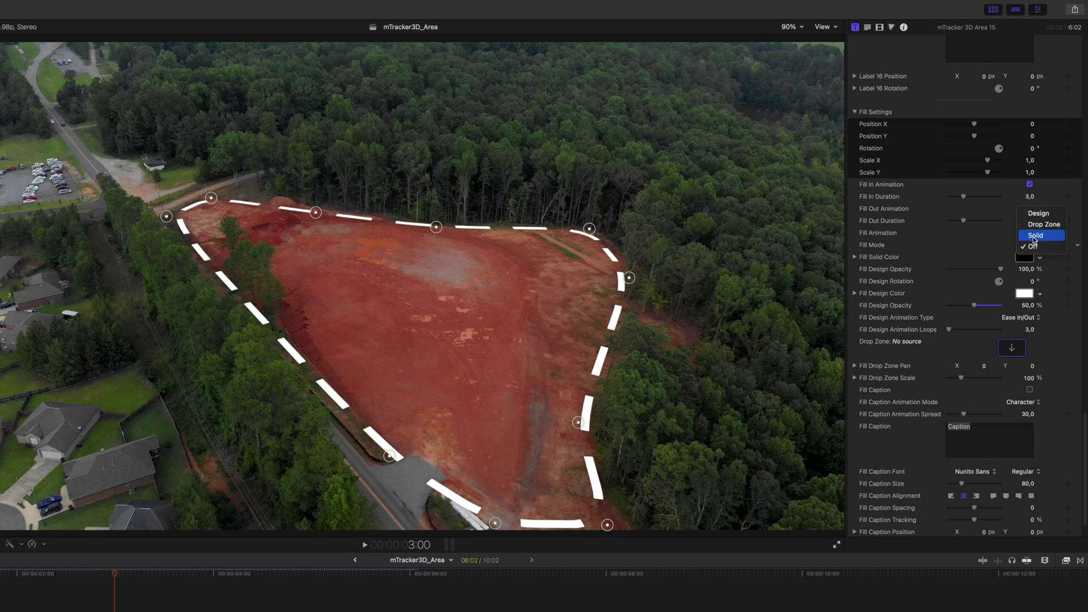
pyautogui.click(1036, 226)
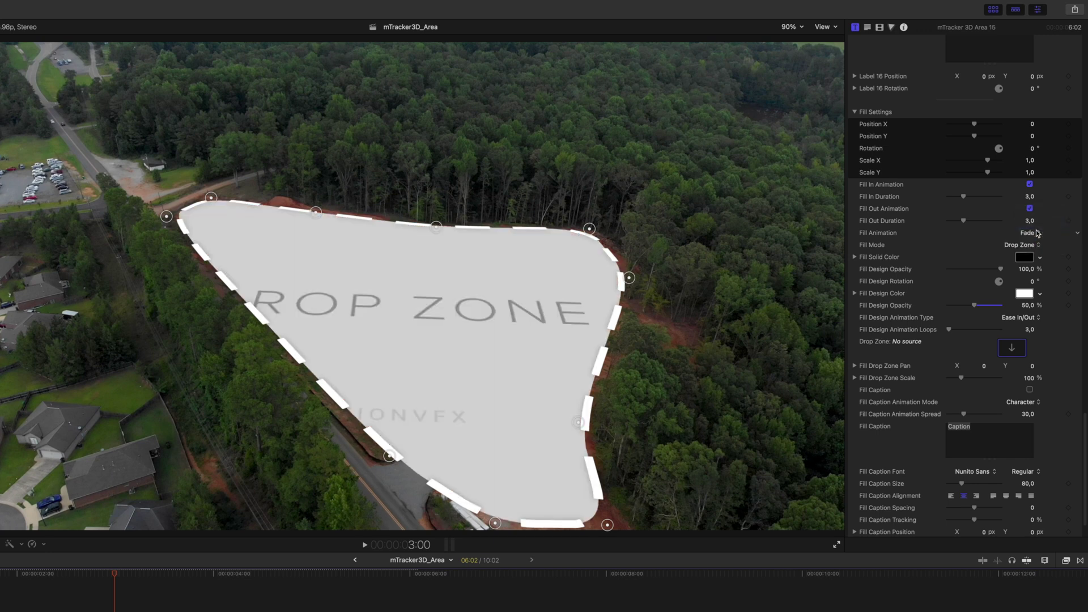
pyautogui.click(1011, 347)
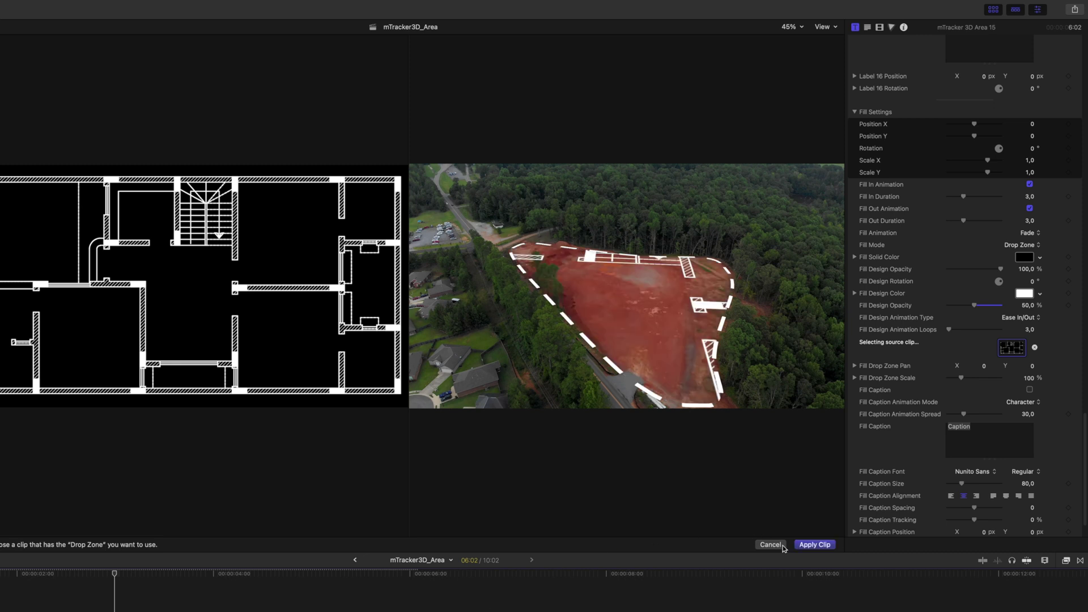
pyautogui.click(815, 544)
# Scale the floor plan drop zone to 9% and set the fill's Position X to -0.04 and Rotation to -54.2°.
pyautogui.moveTo(961, 378); pyautogui.dragTo(957, 380)
pyautogui.moveTo(1034, 150); pyautogui.dragTo(974, 140)
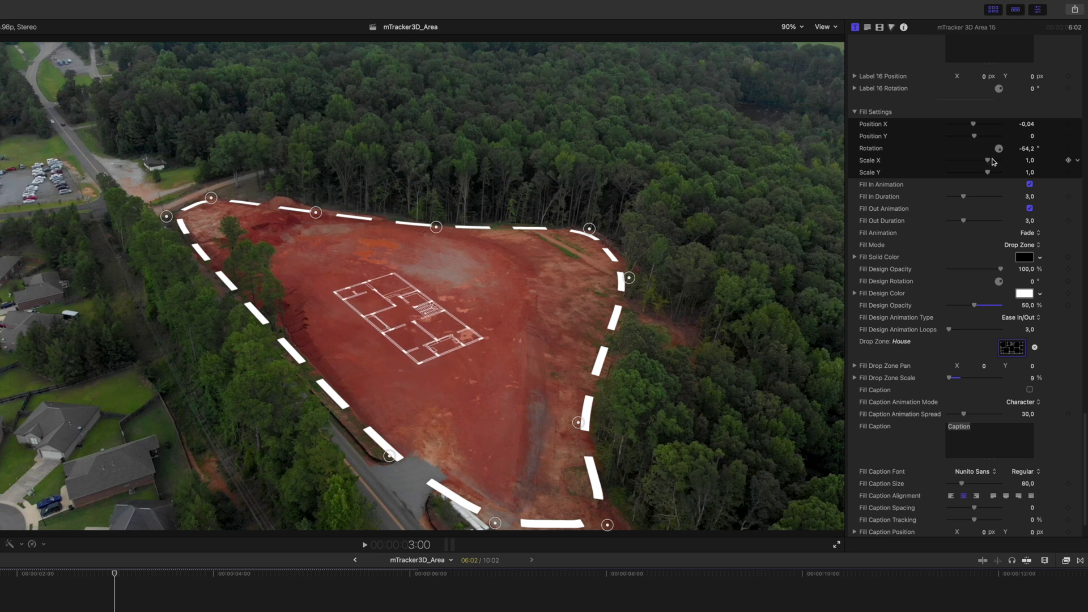
# Enable the Fill Caption and set its text to "My house".
pyautogui.click(1030, 390)
pyautogui.click(994, 424)
pyautogui.write('My')
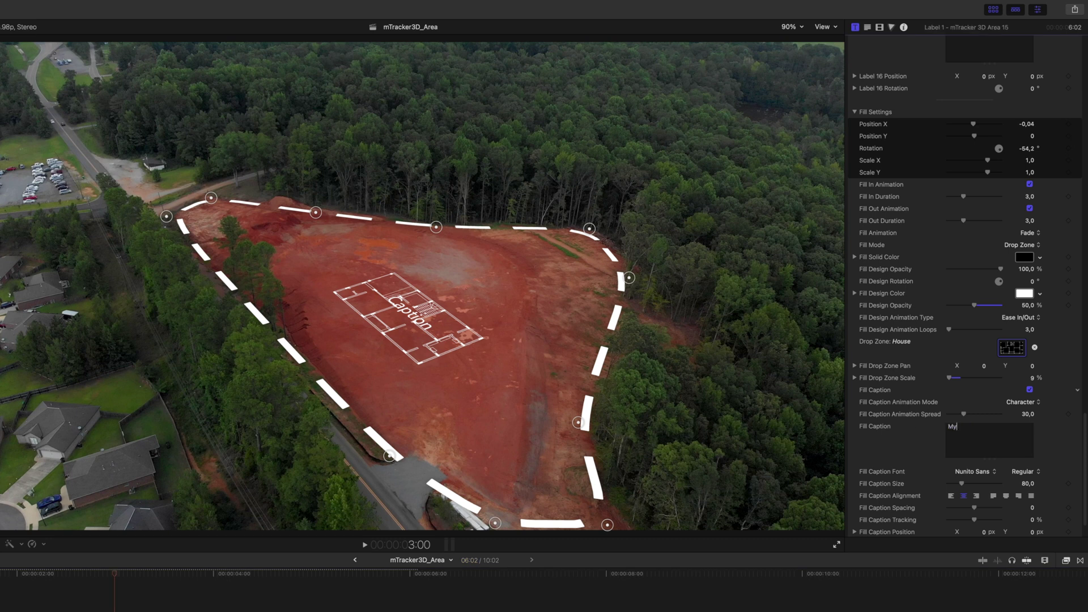
pyautogui.write(' house')
# Shift the fill caption beside the floor plan with a Y position of about -11.6 px, and preview the footage up to 5:00.
pyautogui.scroll(-2, 1023, 397)
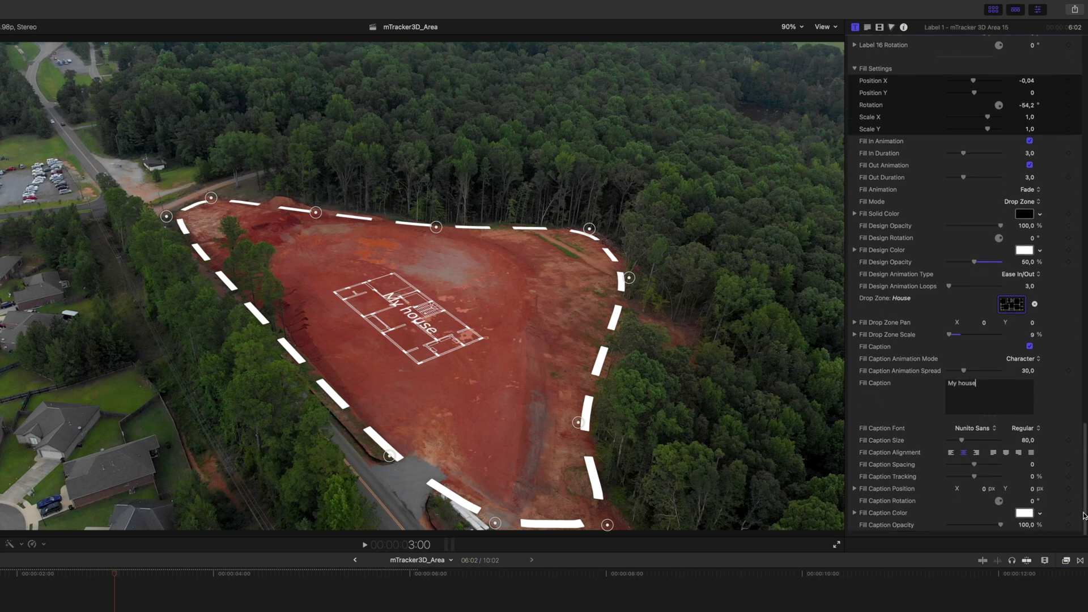
pyautogui.moveTo(1033, 492); pyautogui.dragTo(1029, 491)
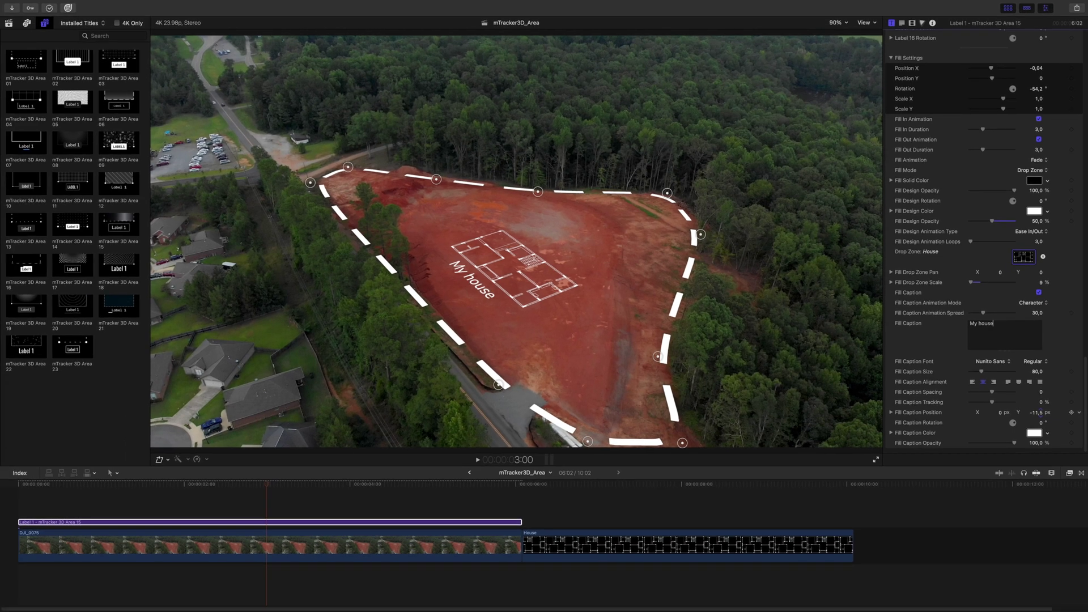
pyautogui.moveTo(244, 482); pyautogui.dragTo(396, 486)
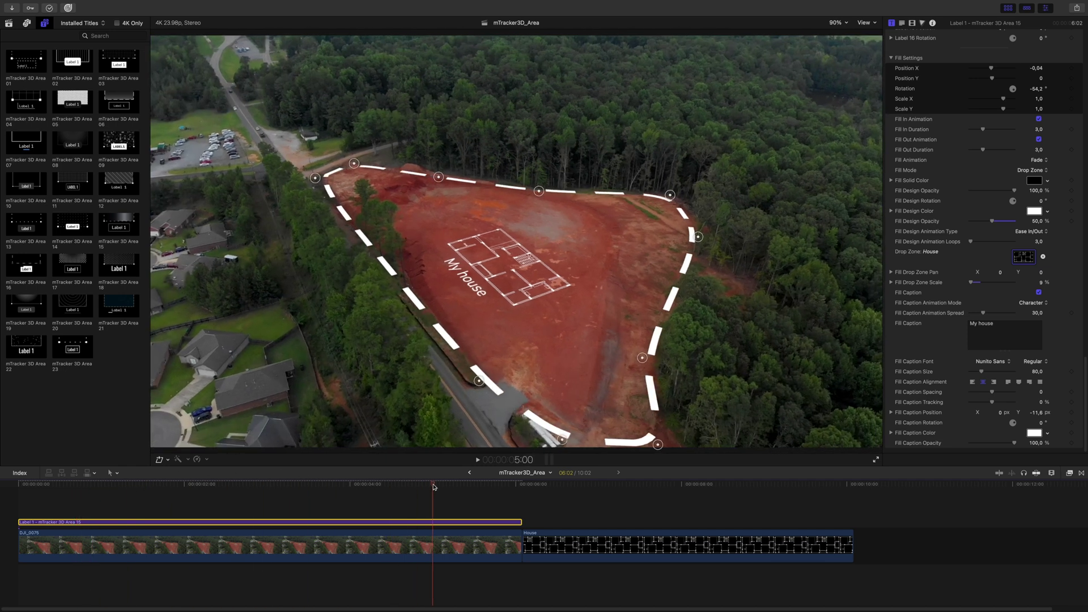